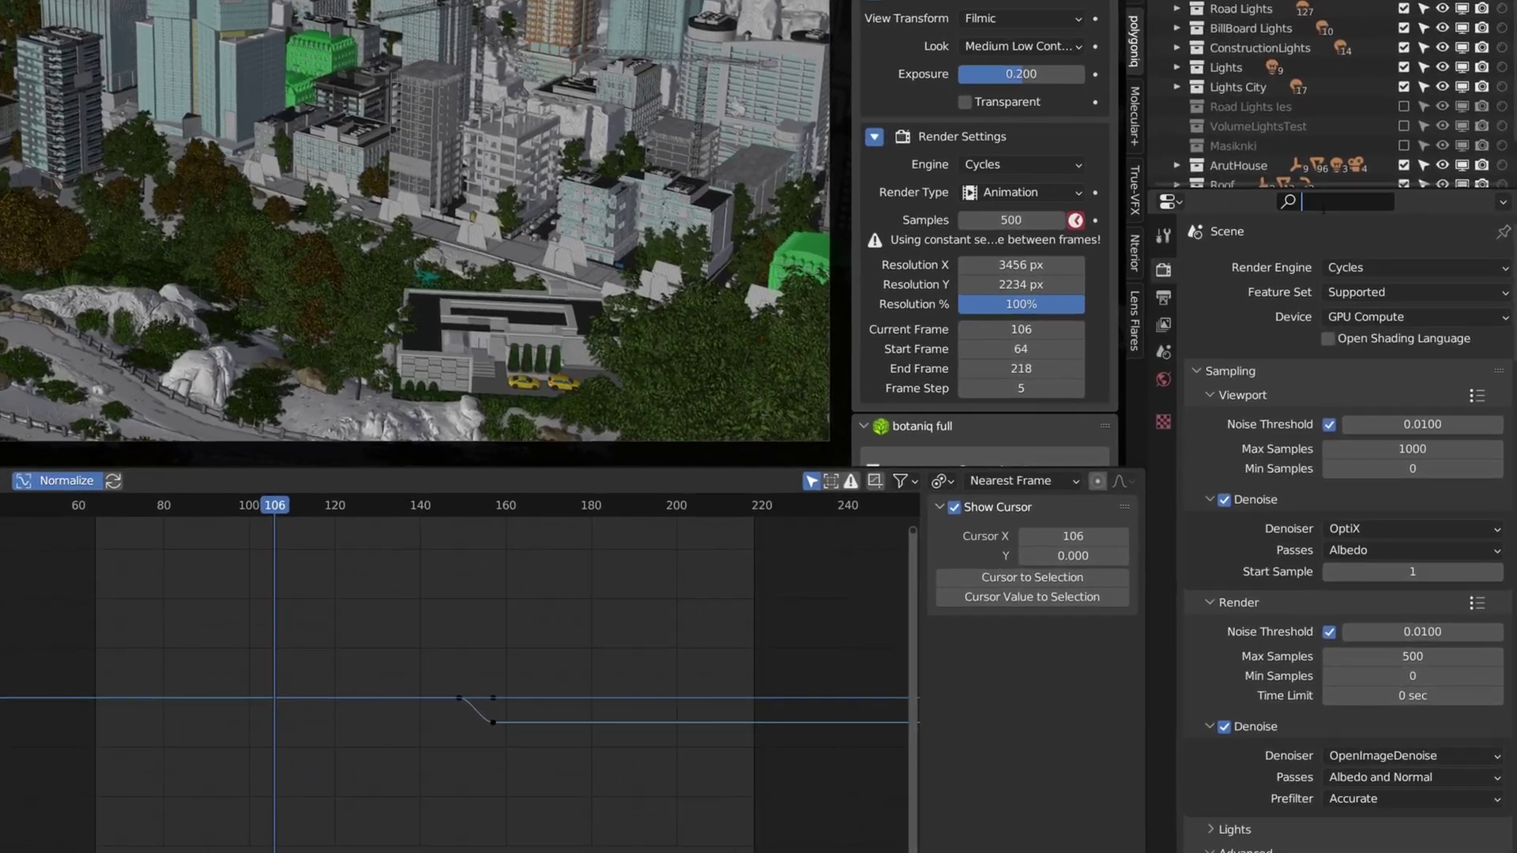
Step: Filter the render properties for "PERS" and enable Persistent Data for the final render
type("PERS")
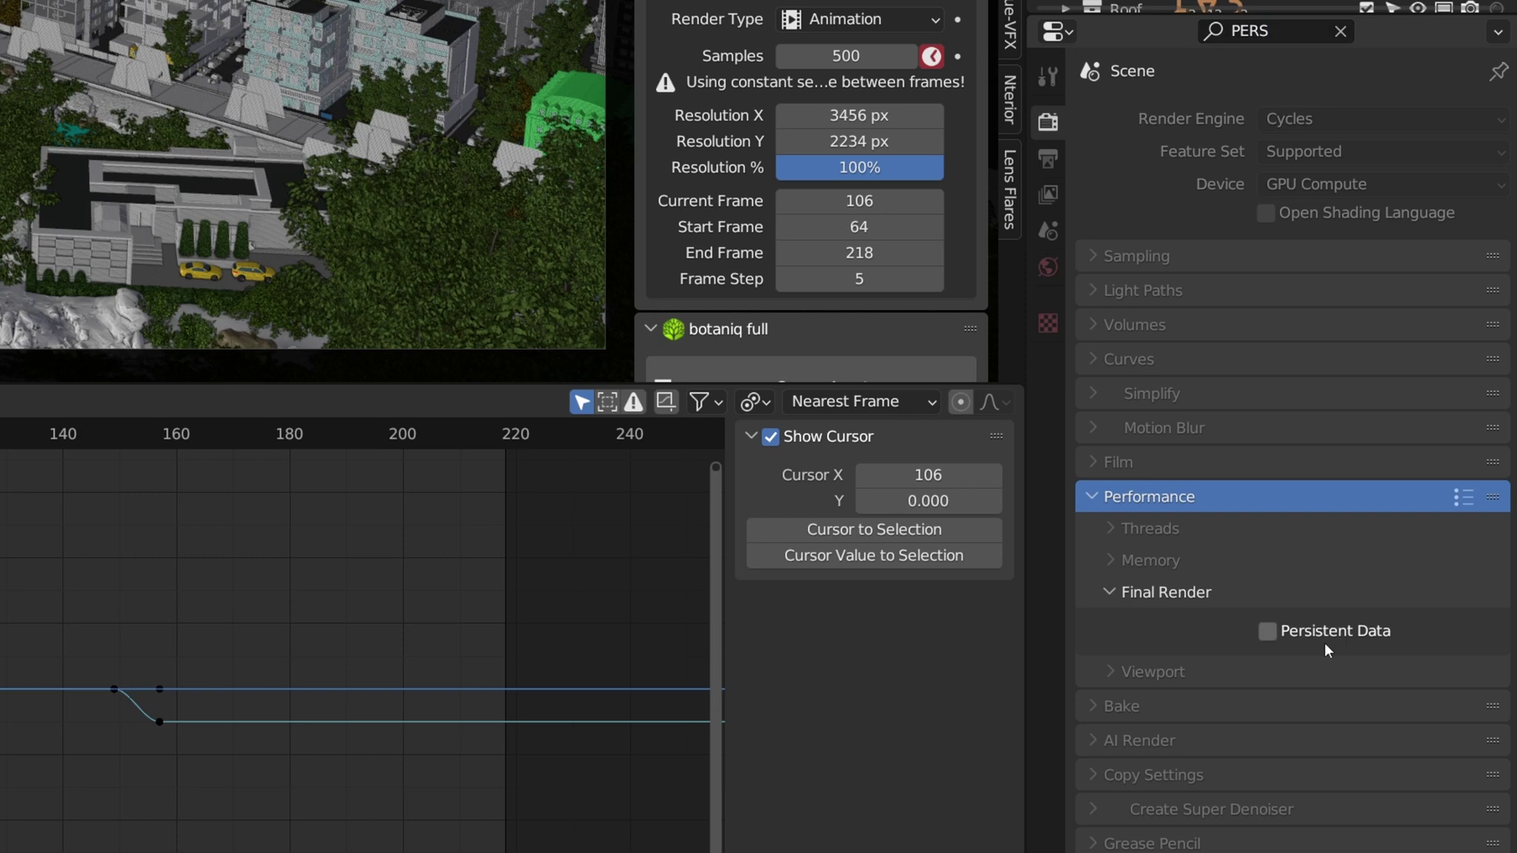
left_click(1321, 641)
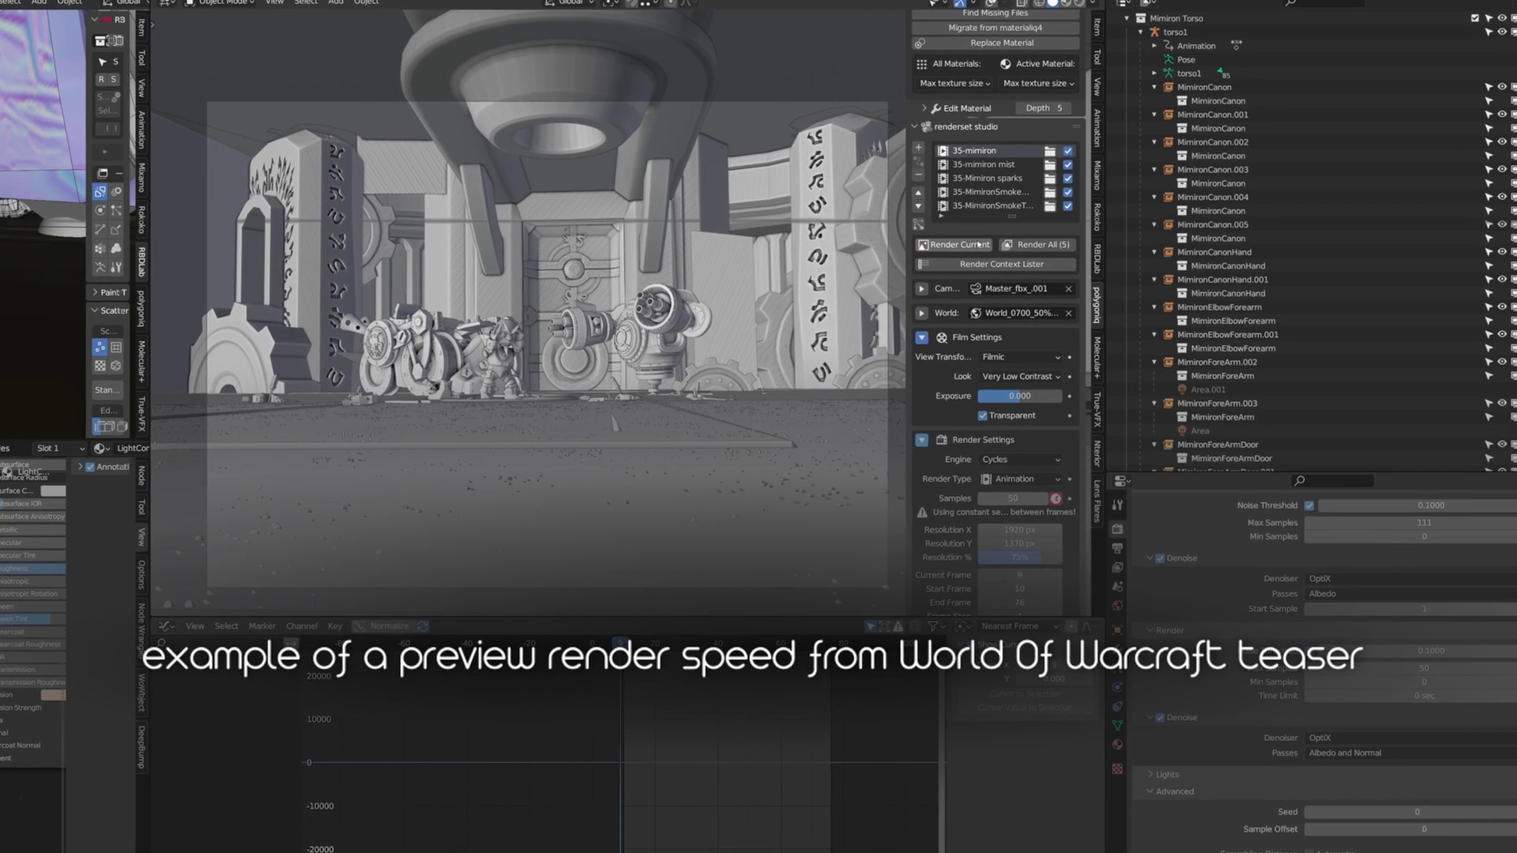
left_click_drag(1058, 0, 644, 89)
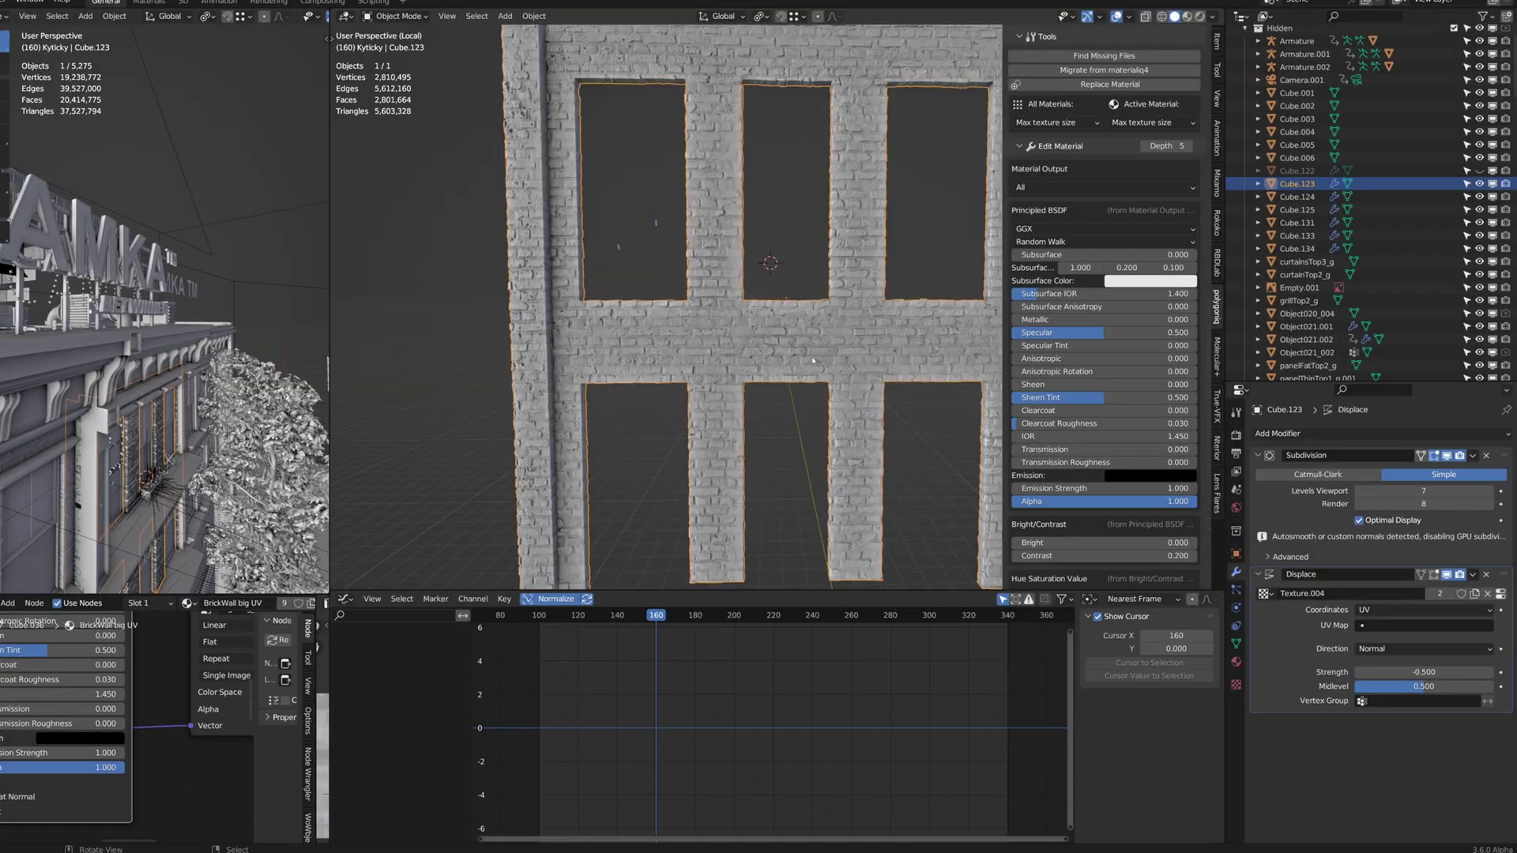
scroll(813, 361, "up", 4)
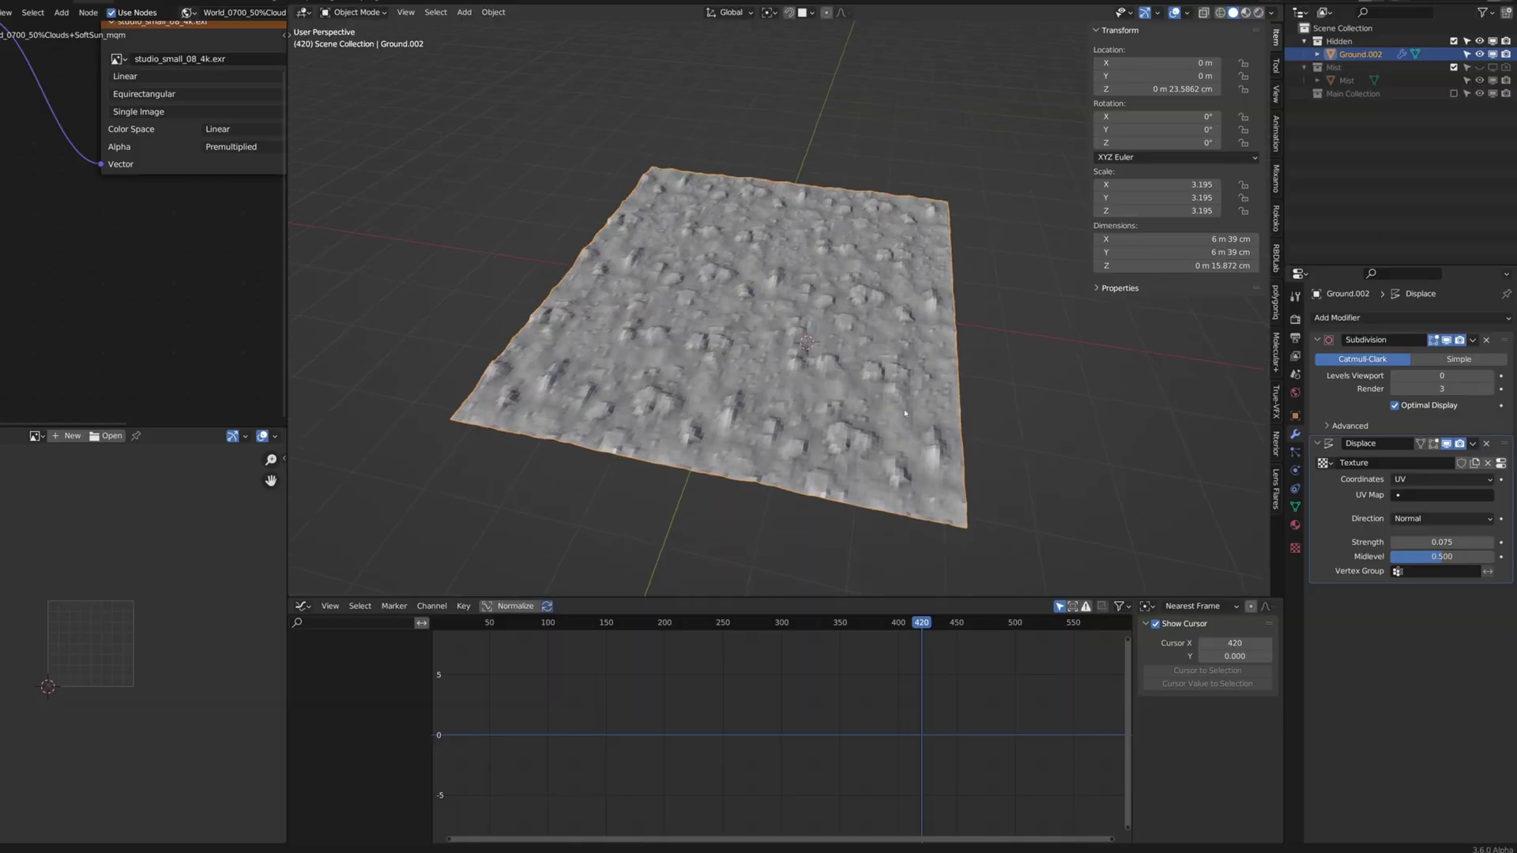
Step: Raise the Subdivision modifier's viewport level on Ground.002 to 3
scroll(790, 356, "up", 3)
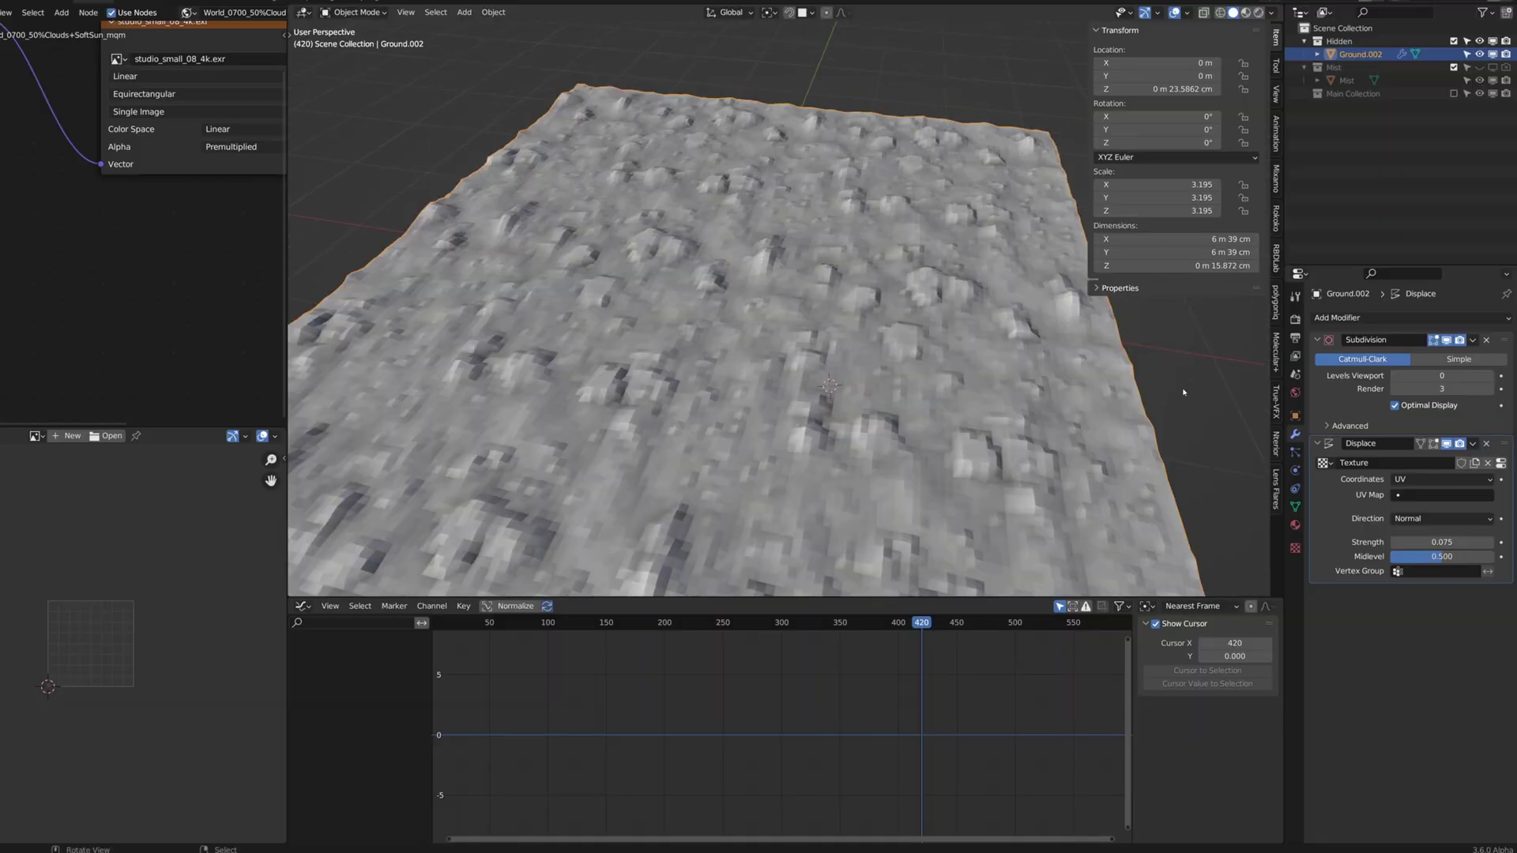
left_click(1488, 376)
left_click(1488, 376)
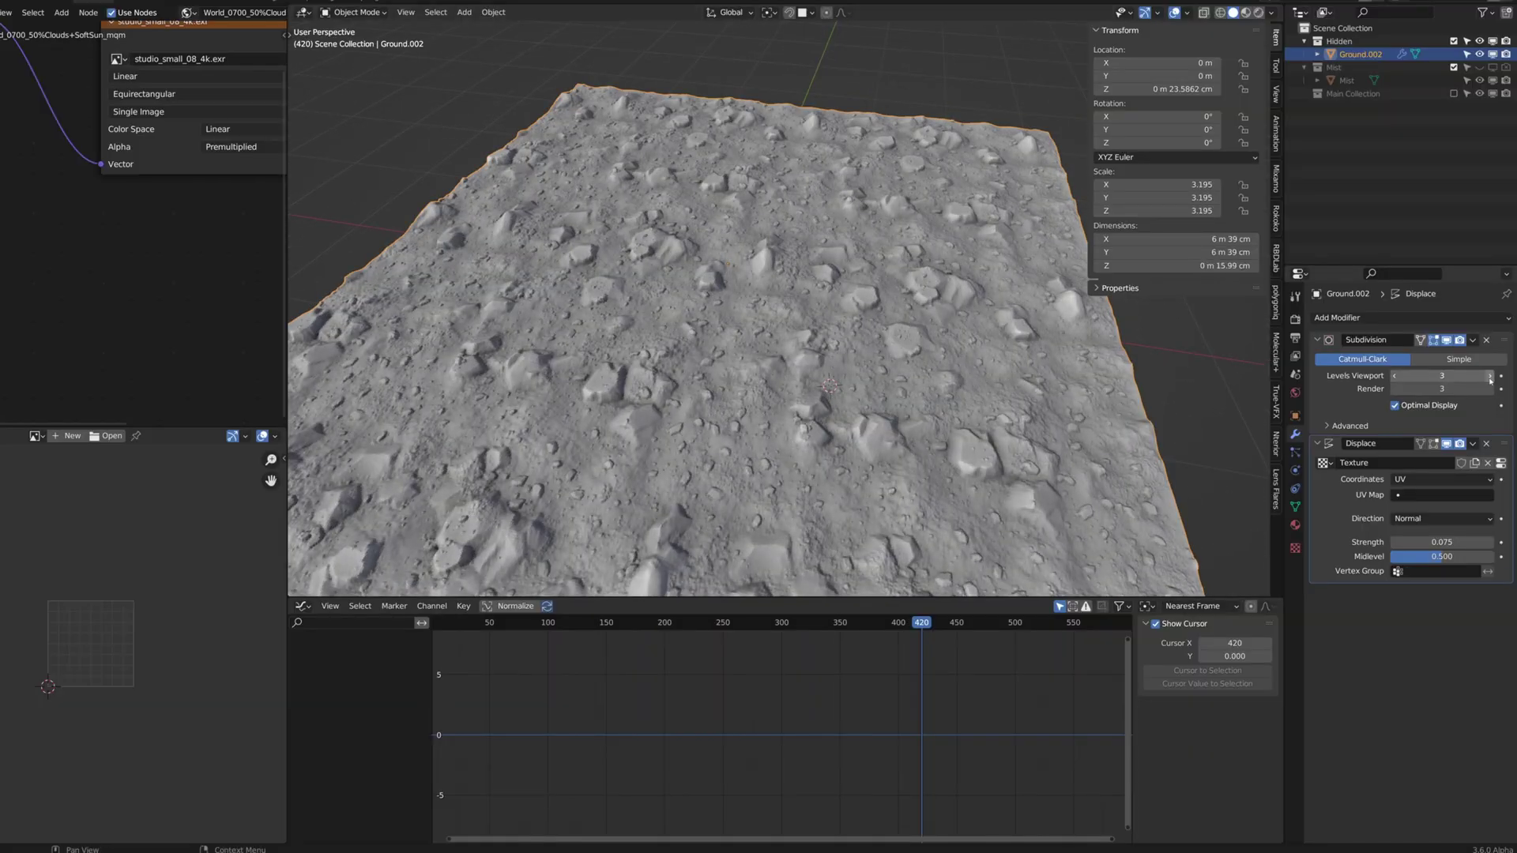
Step: Move Ground.002 into the Hidden collection
scroll(817, 327, "down", 4)
key("m")
left_click(817, 313)
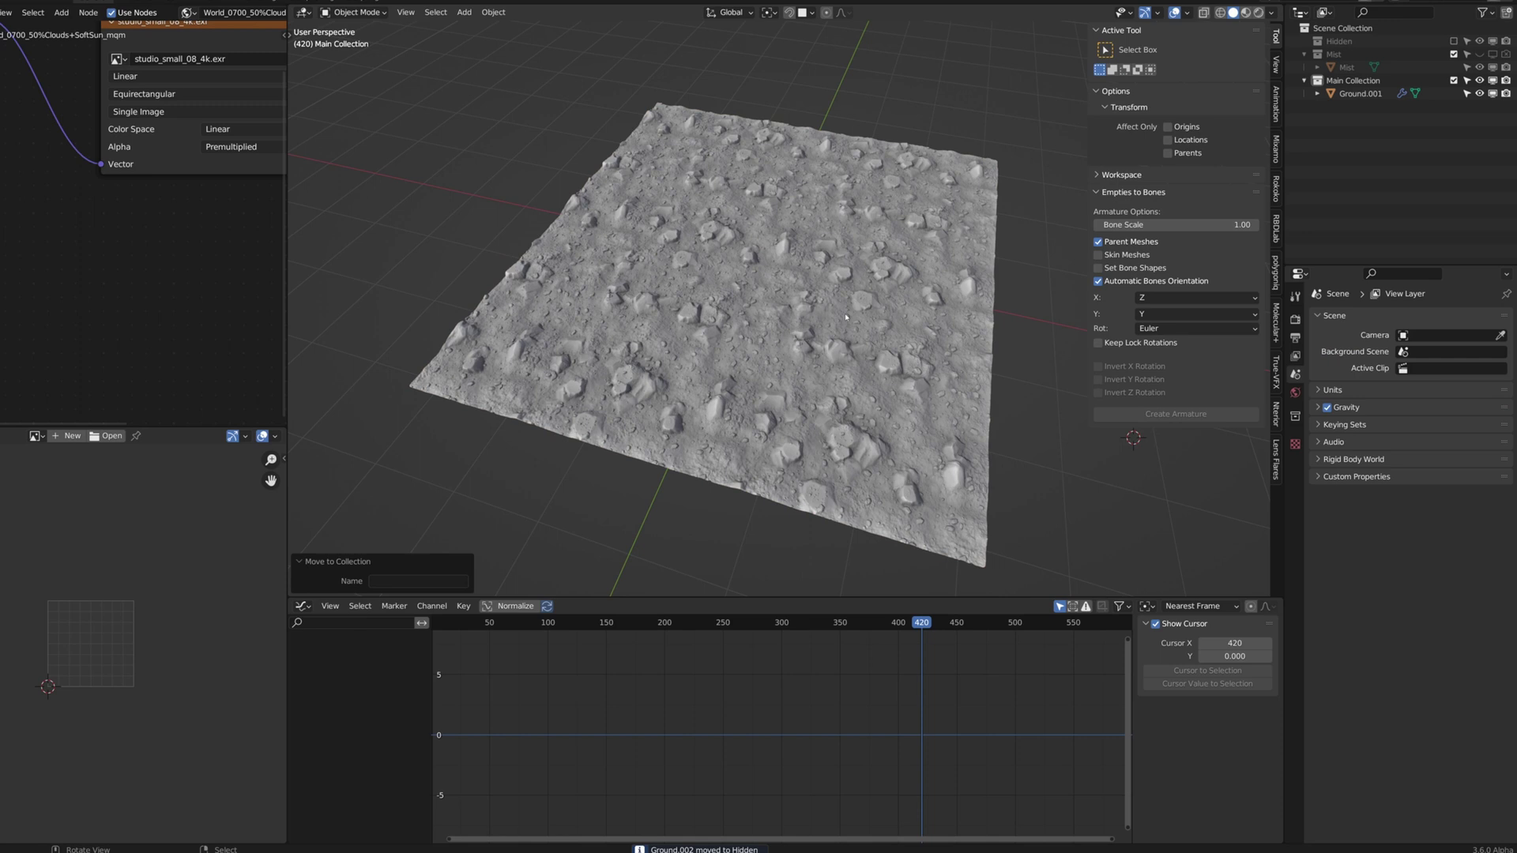
Step: Convert Ground.001 to a mesh so that its Subdivision and Displace modifiers are applied
left_click(817, 327)
key("q")
left_click(816, 326)
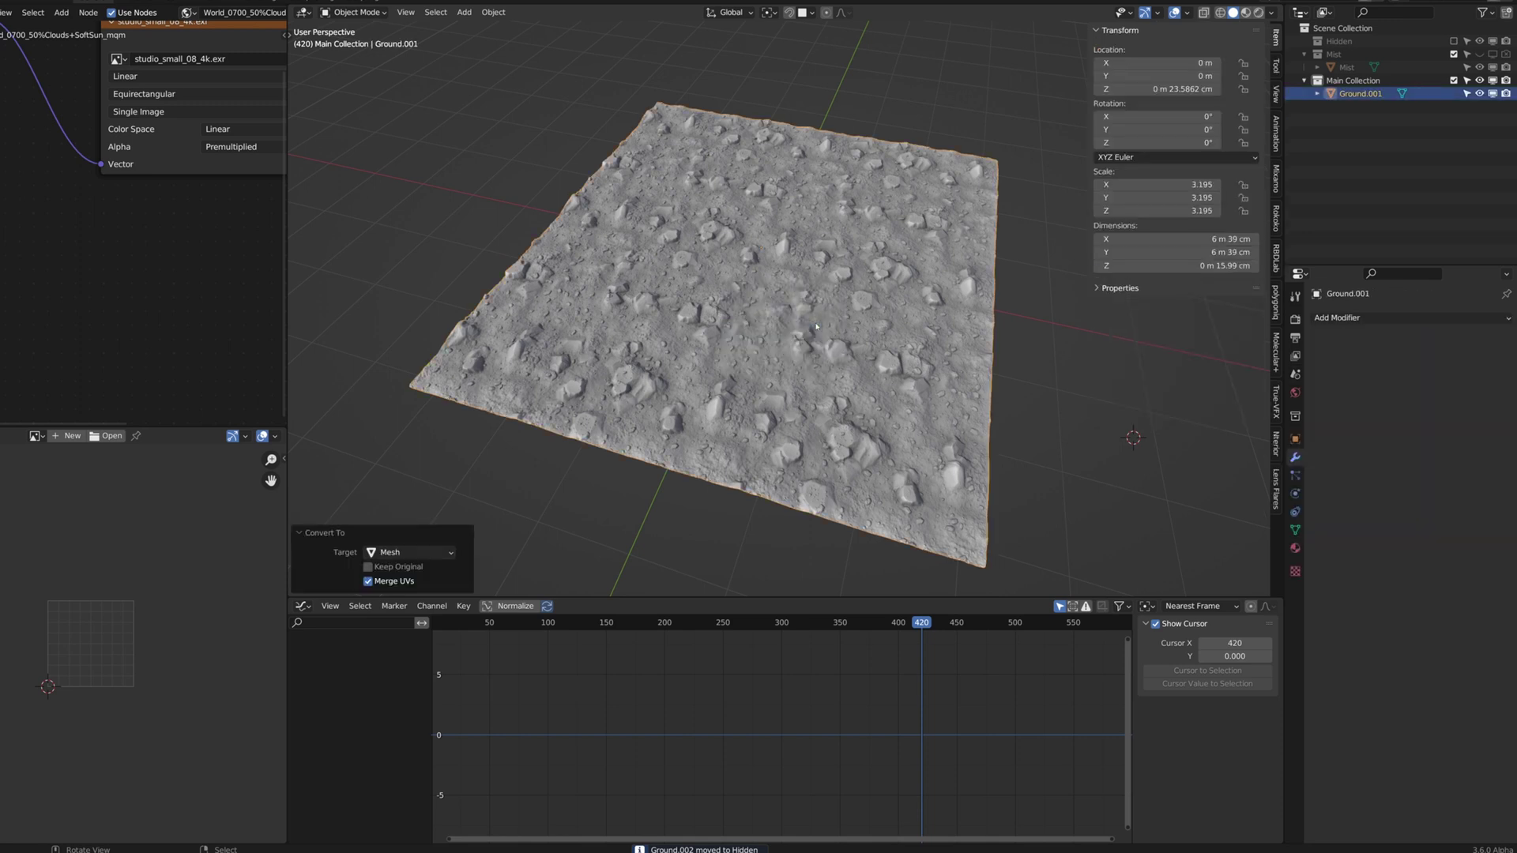
Step: Run the previously searched mesh command on the converted ground in Edit Mode, return to Object Mode and inspect the surface up close
key("Tab")
key("F3")
key("Return")
key("Tab")
scroll(880, 397, "up", 3)
middle_click_drag(881, 397, 889, 458)
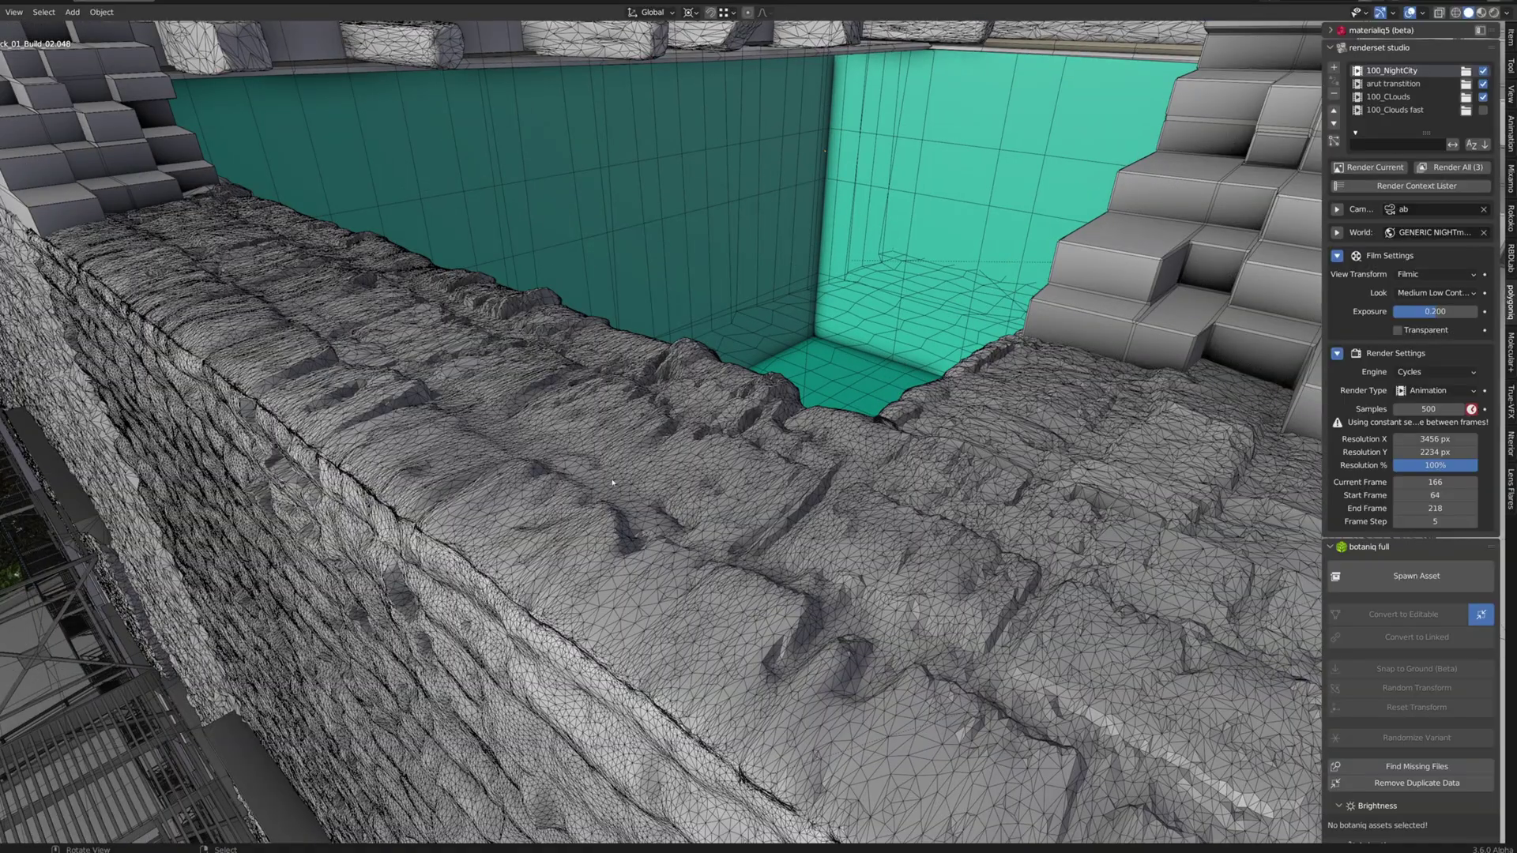
middle_click_drag(612, 482, 648, 418)
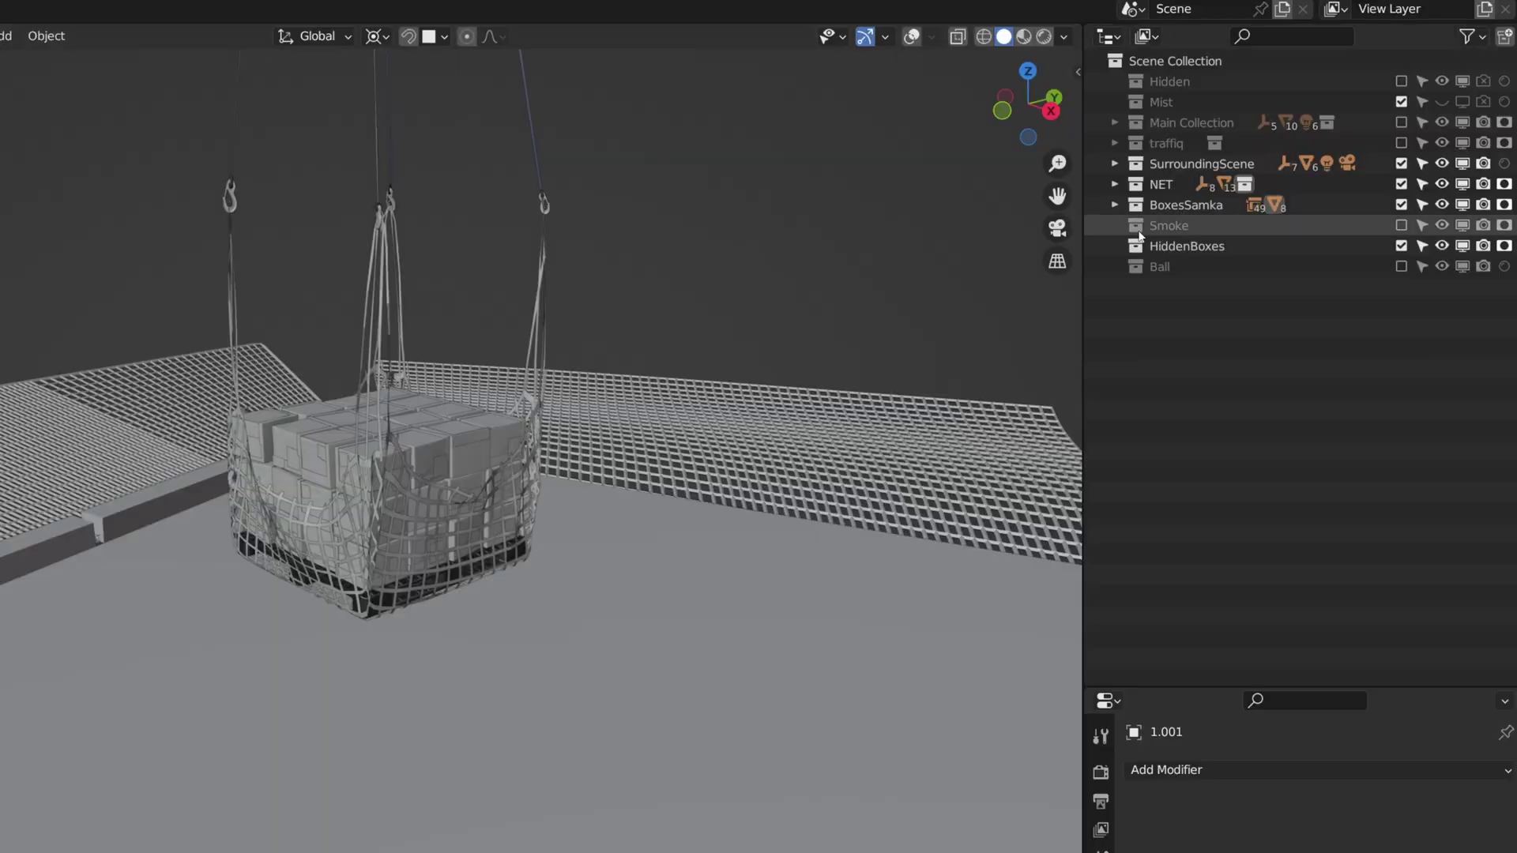
Step: Exclude and re-include the BoxesSamka, NET and SurroundingScene collections one at a time, and include the Smoke collection
left_click(1401, 205)
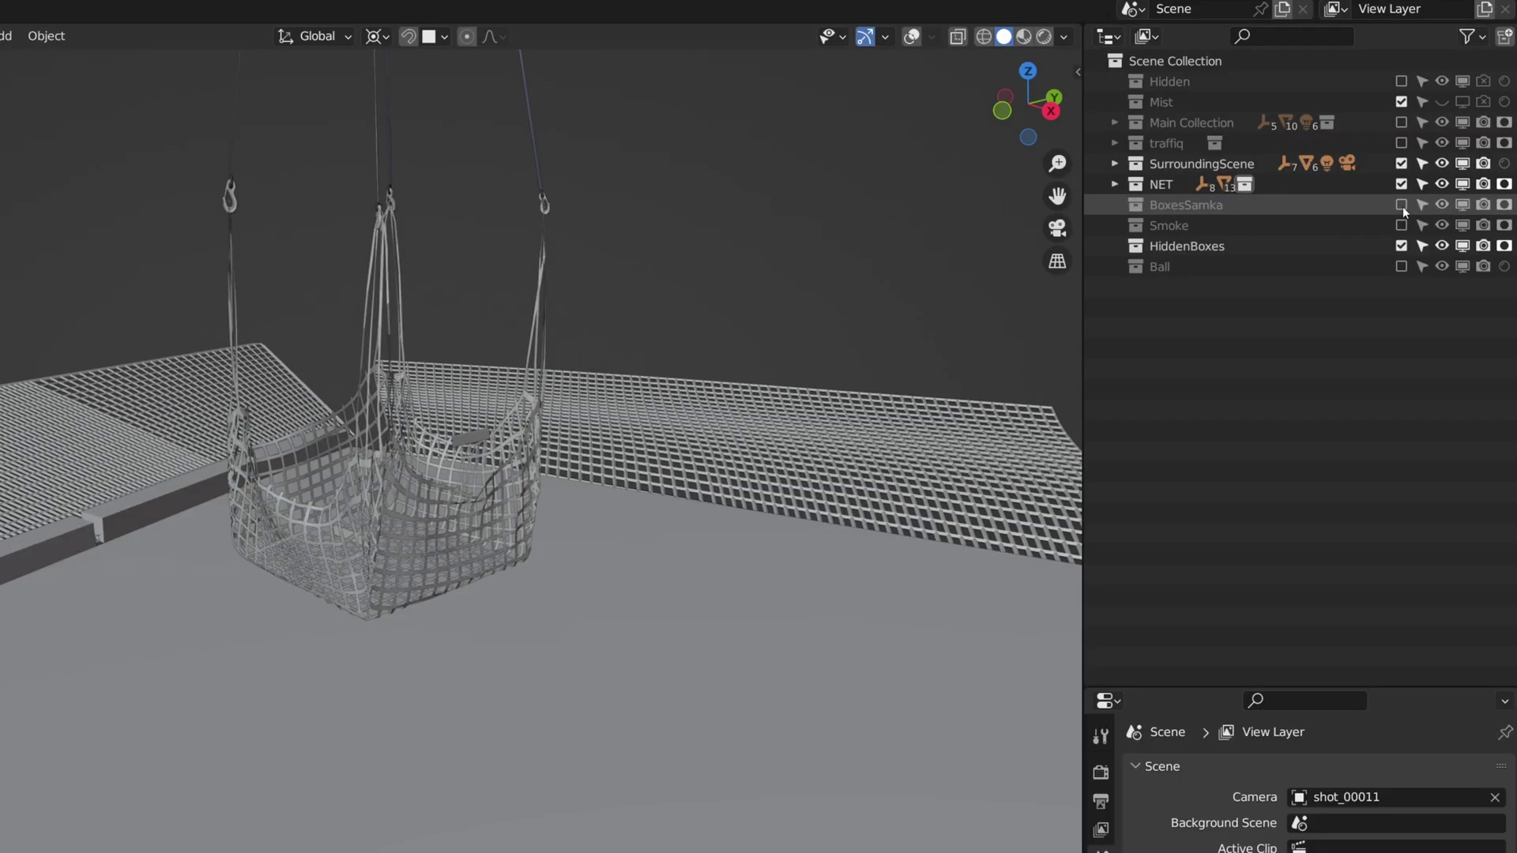
left_click(1401, 205)
left_click(1401, 184)
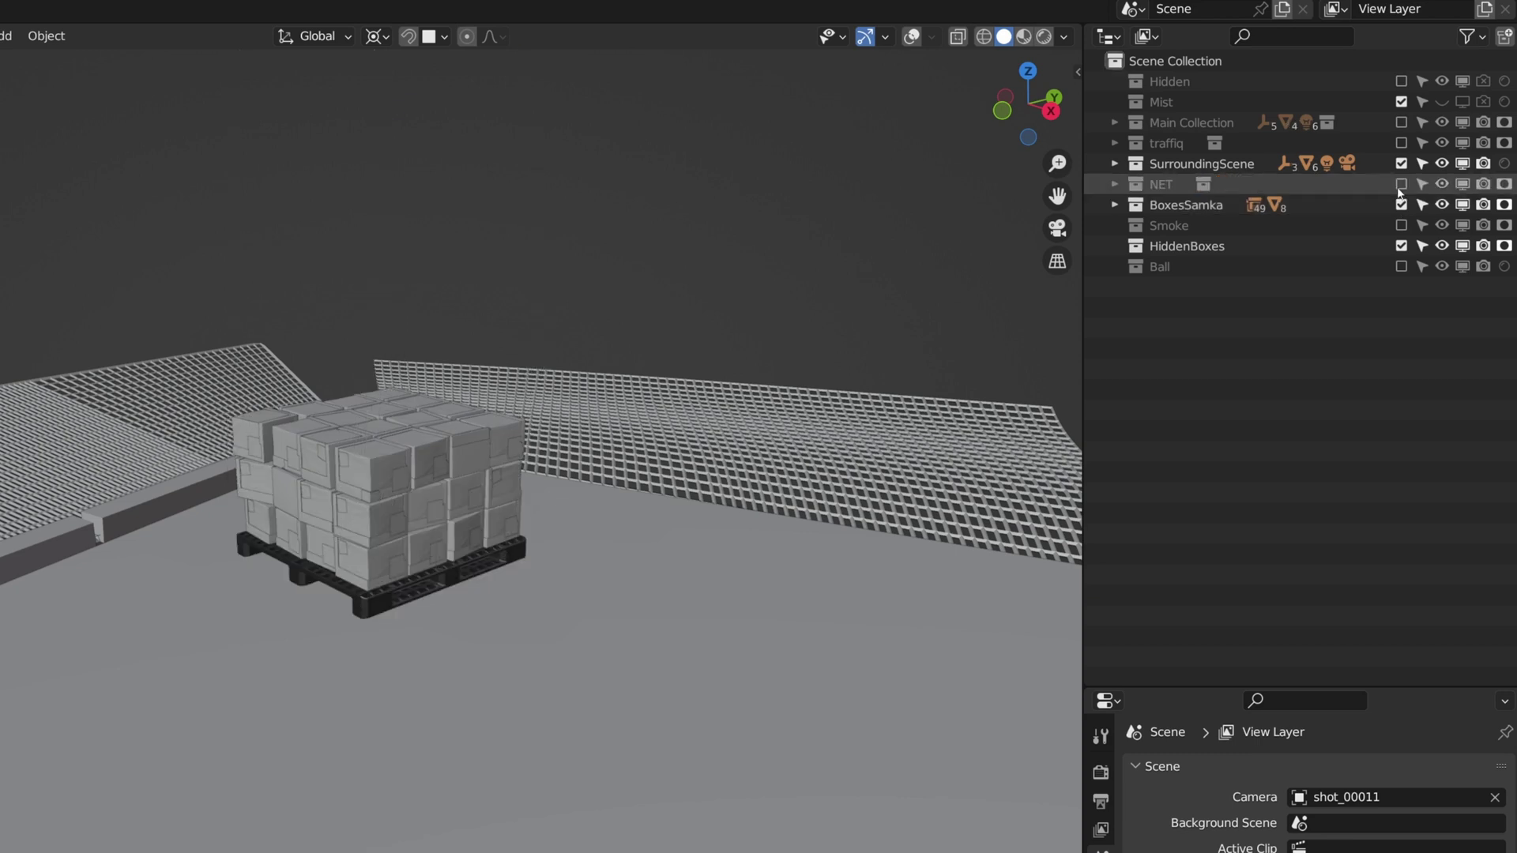
left_click(1400, 184)
left_click(1400, 164)
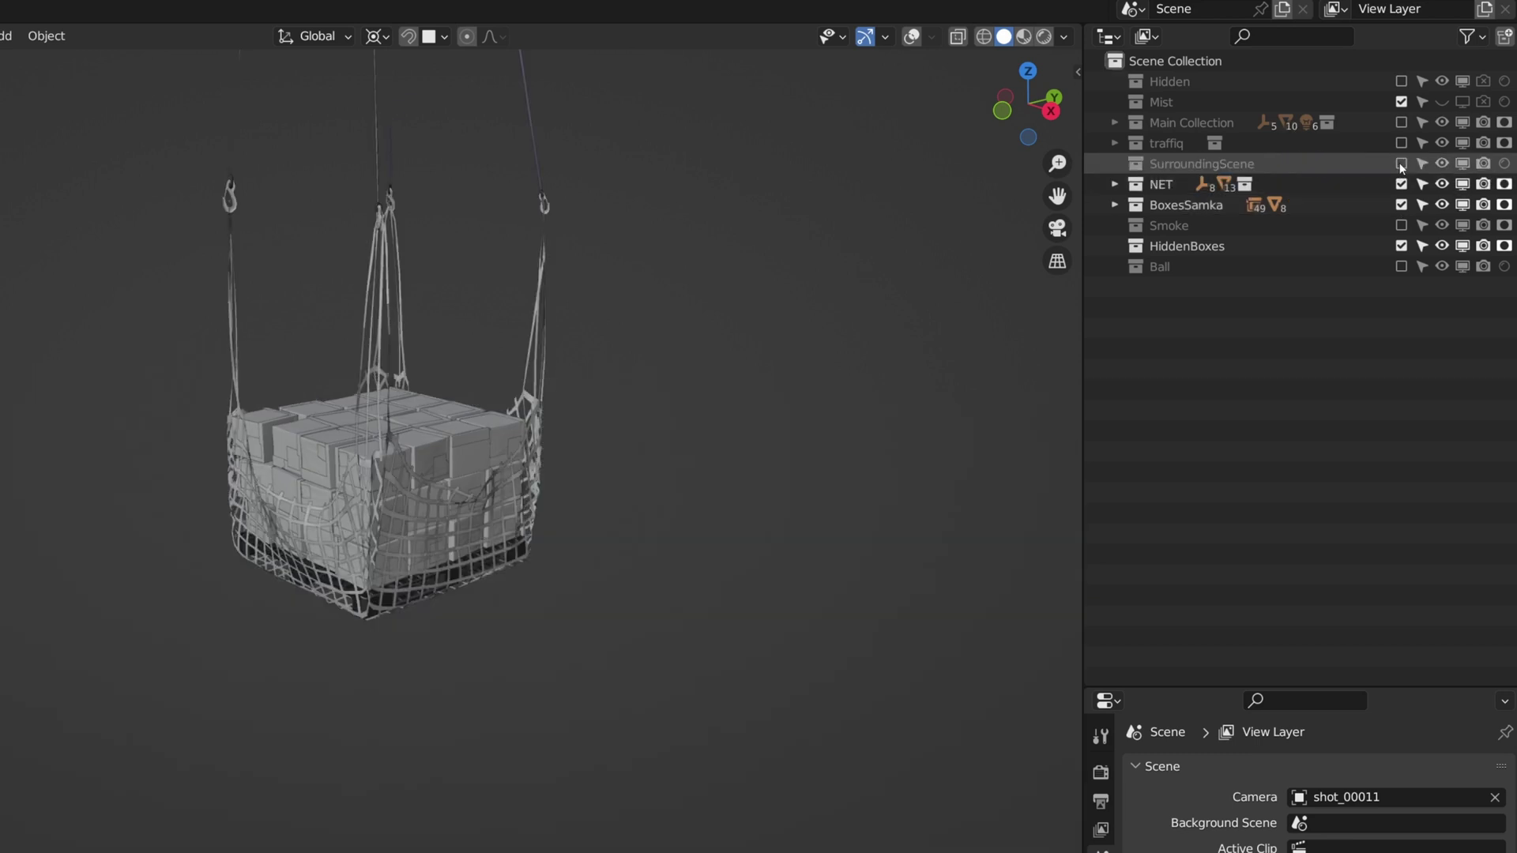
left_click(1401, 164)
left_click(1400, 225)
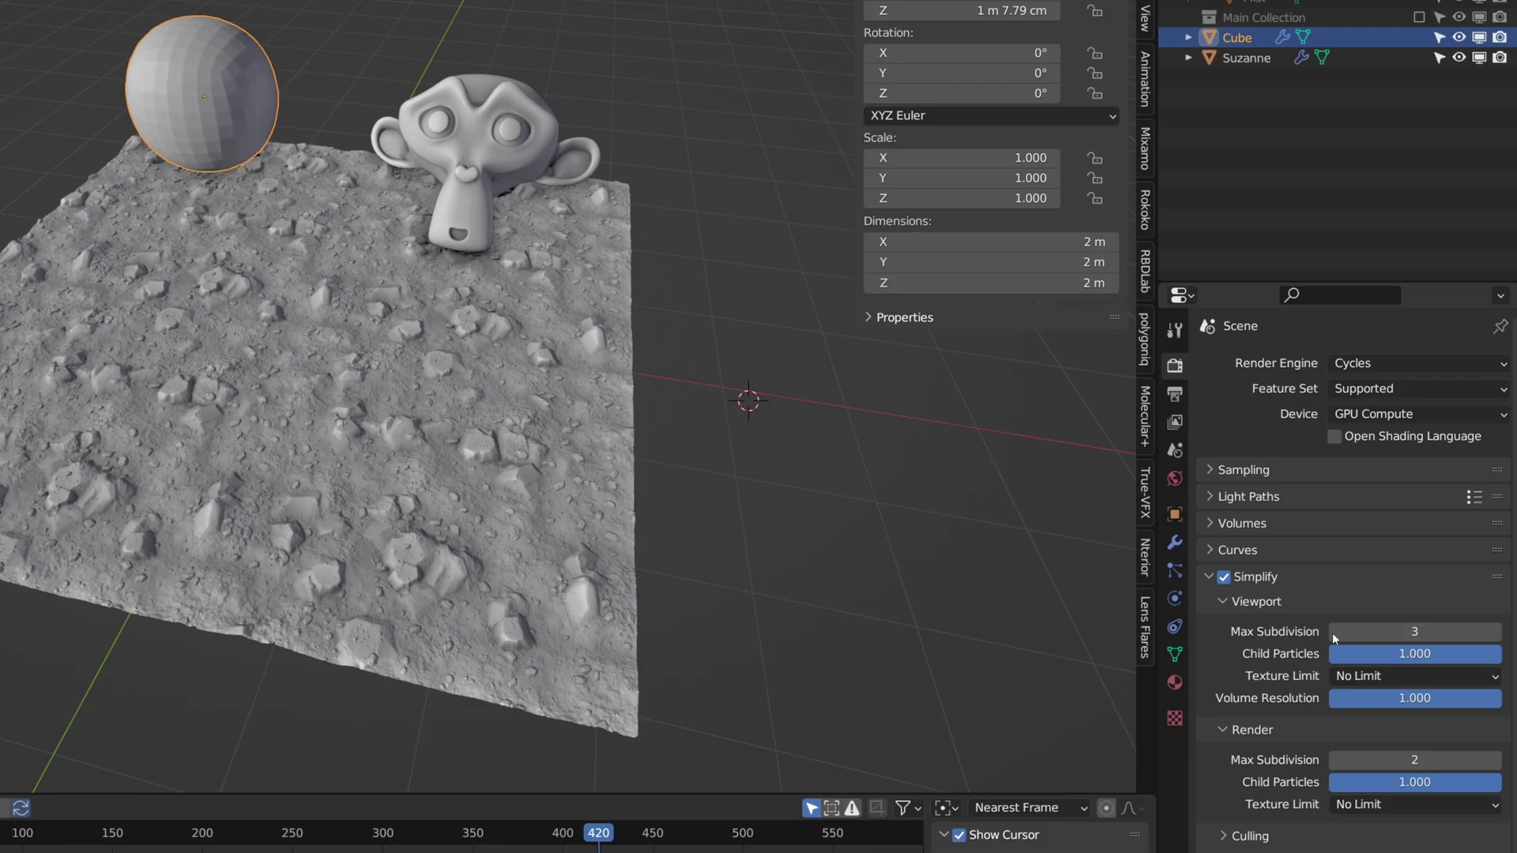
Step: In Simplify, set the viewport and render Max Subdivision to 0 and try higher viewport levels
left_click(1332, 633)
left_click(1332, 633)
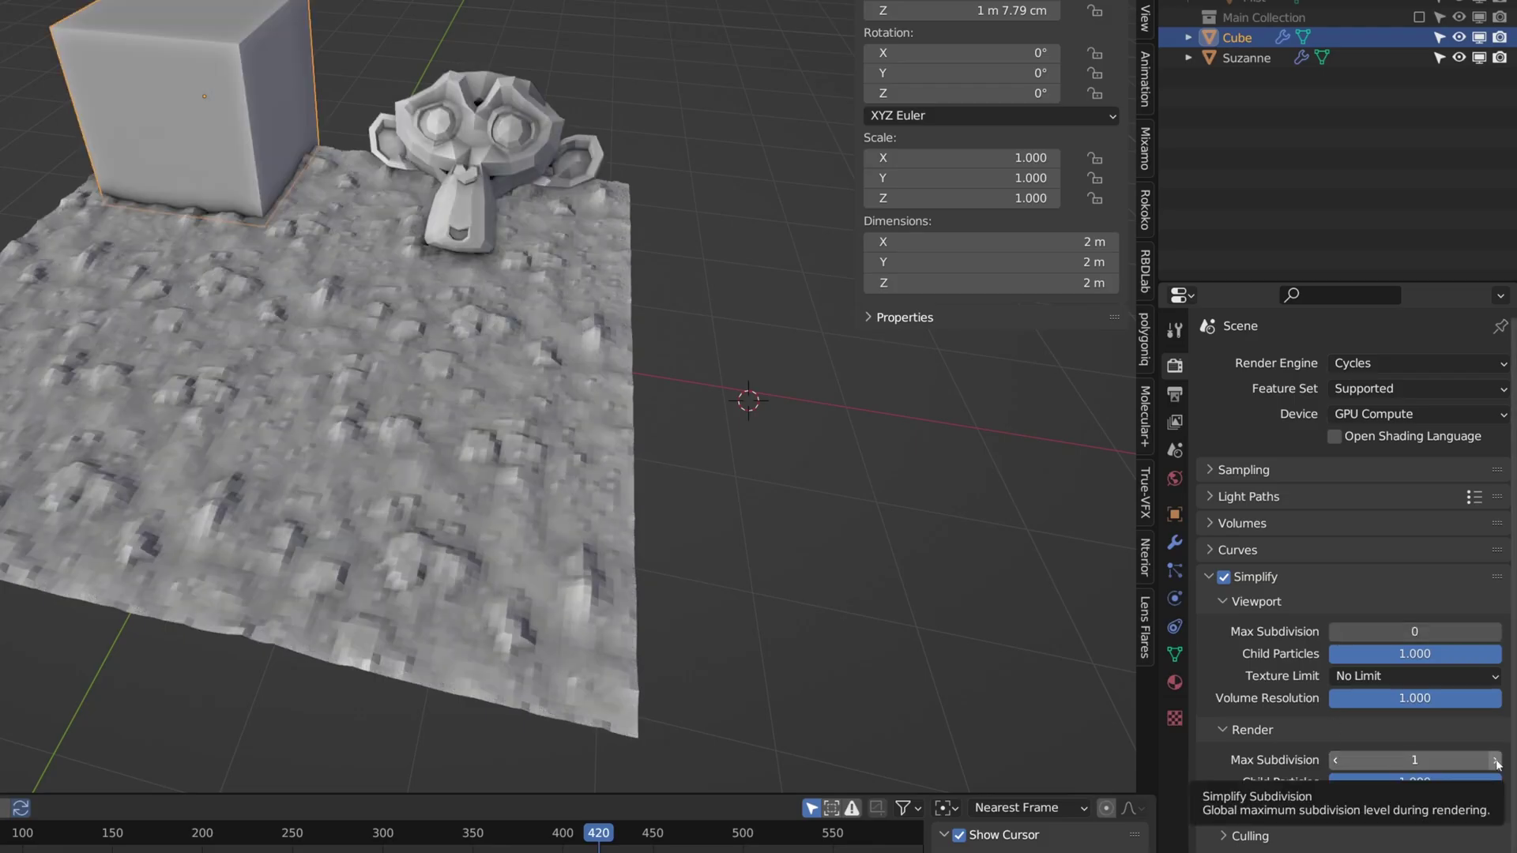
left_click(1334, 759)
left_click(1493, 633)
left_click(1493, 633)
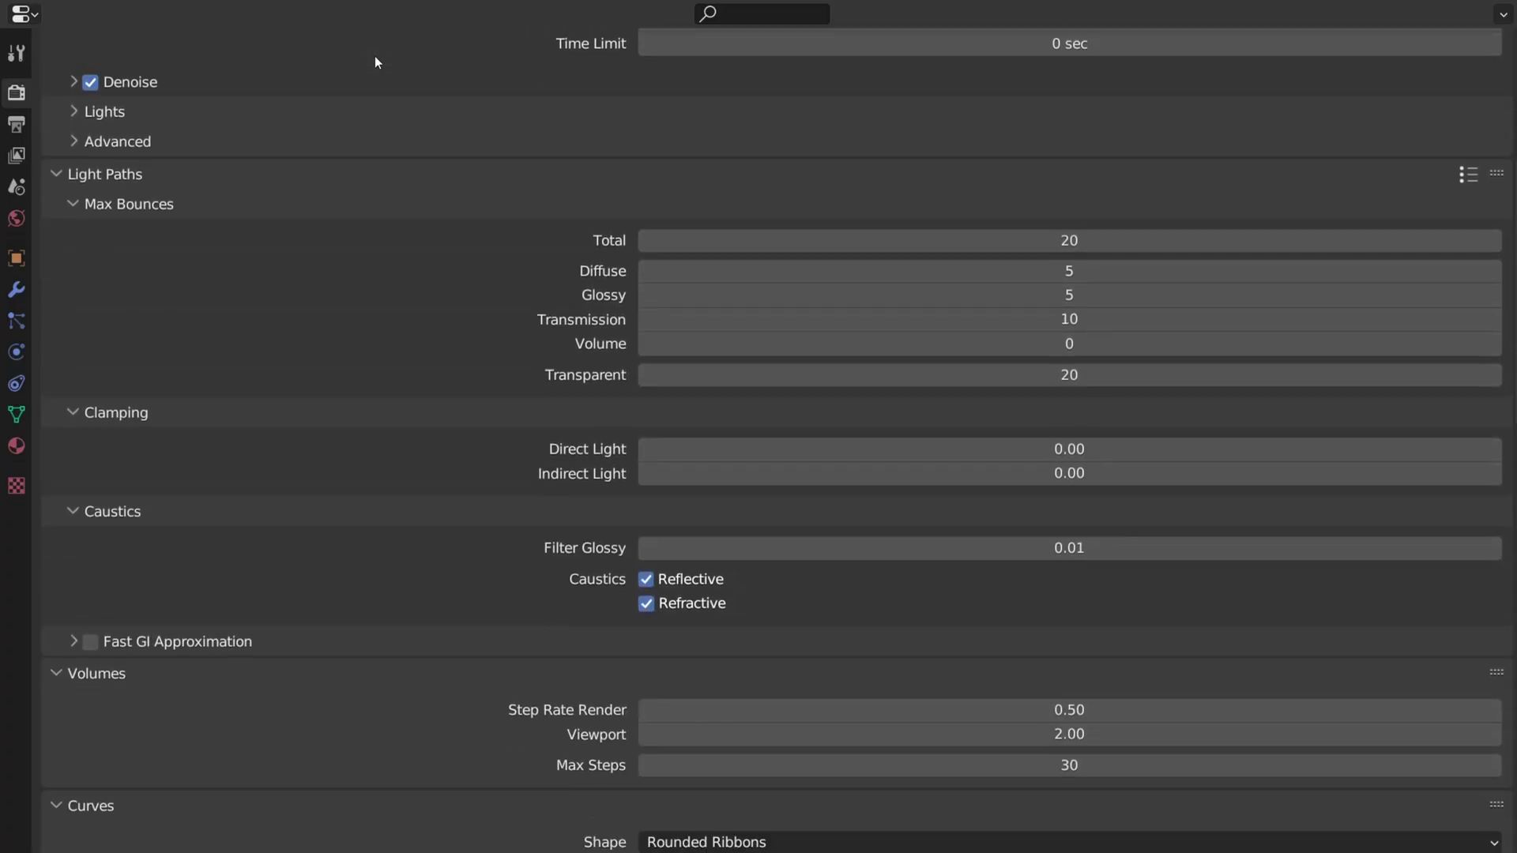
Step: Review the render settings from Light Paths through Simplify to Film, and open the Preferences
scroll(374, 56, "down", 15)
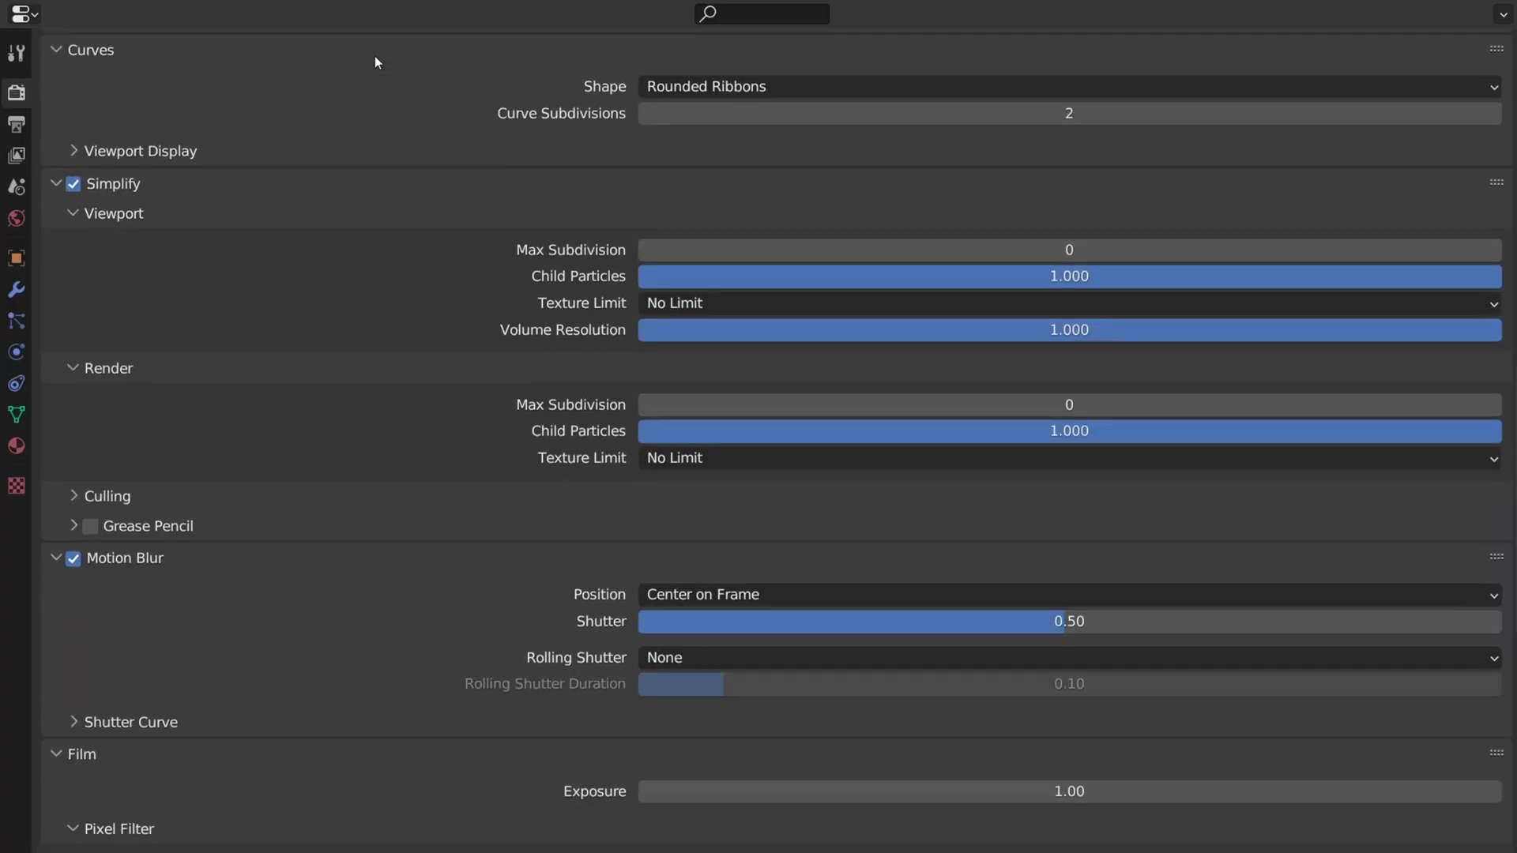
scroll(374, 55, "down", 10)
left_click(68, 6)
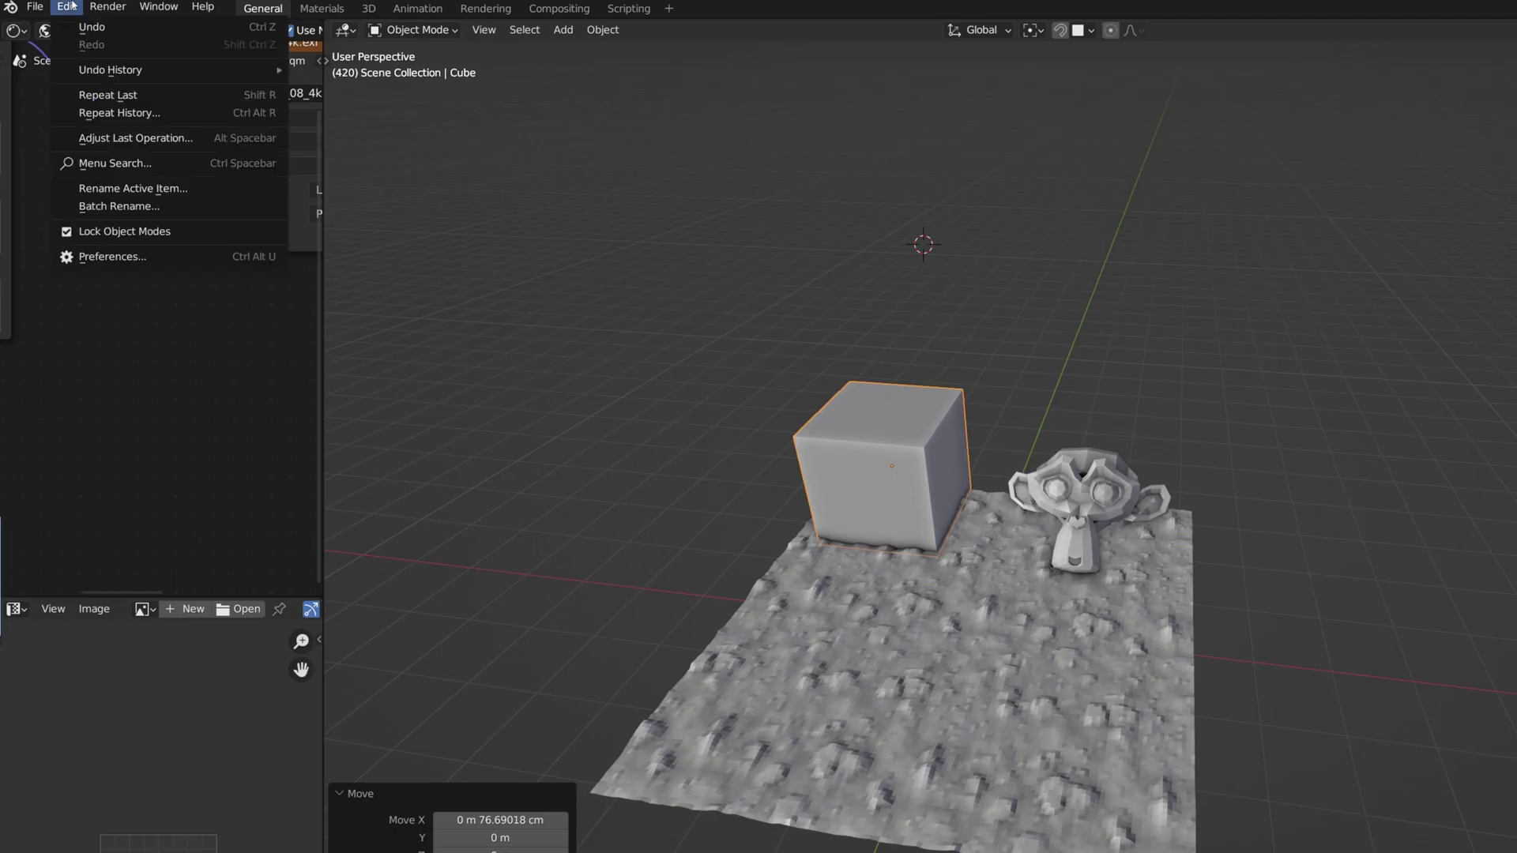
left_click(152, 258)
left_click(315, 61)
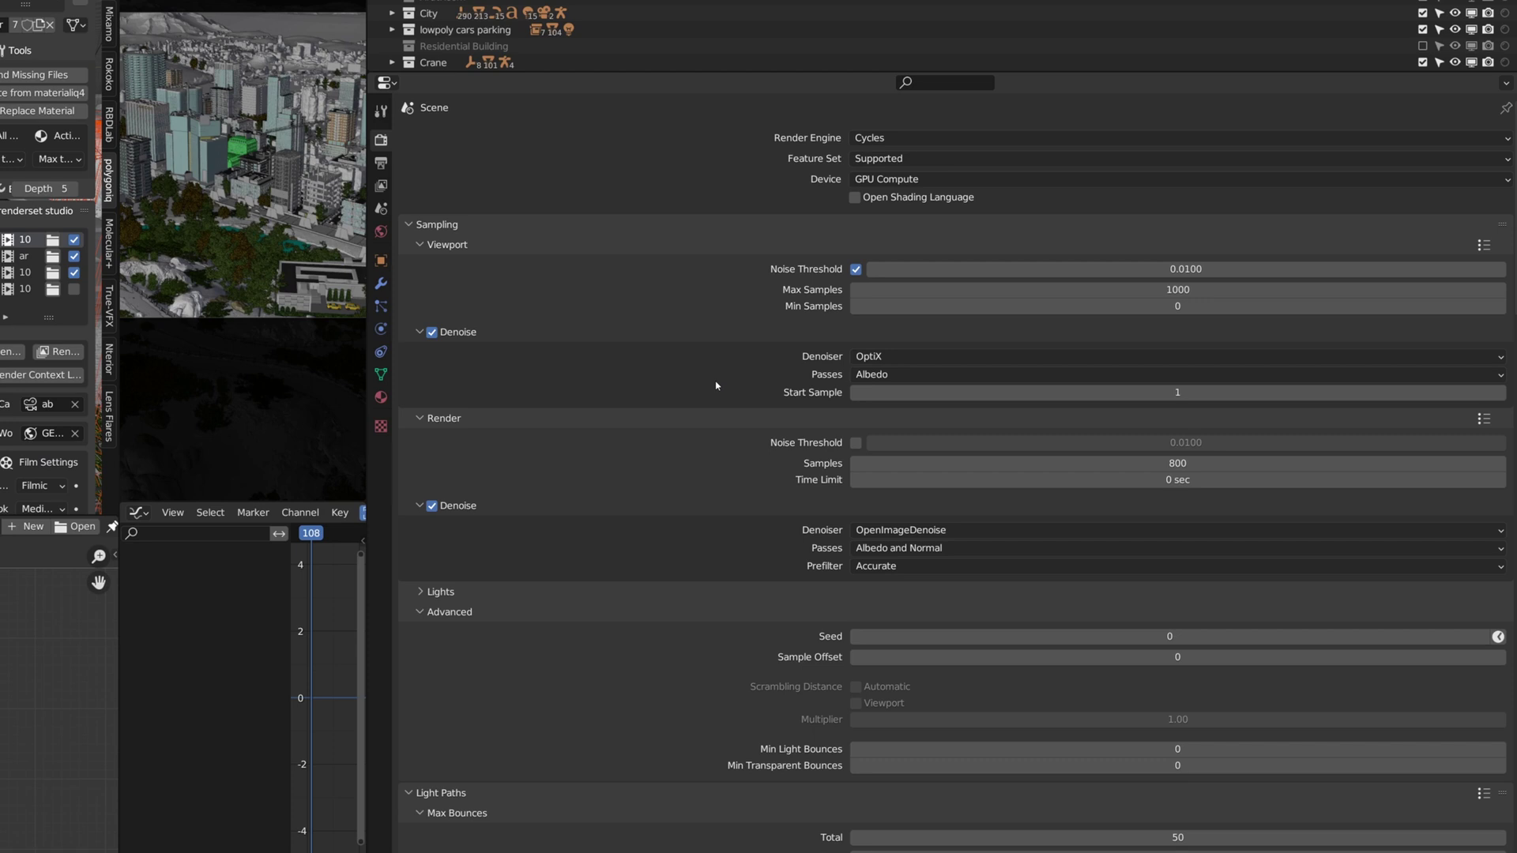
Step: Enable the render Noise Threshold with a value of 0.01 and set the render Max Samples to 100
left_click(855, 443)
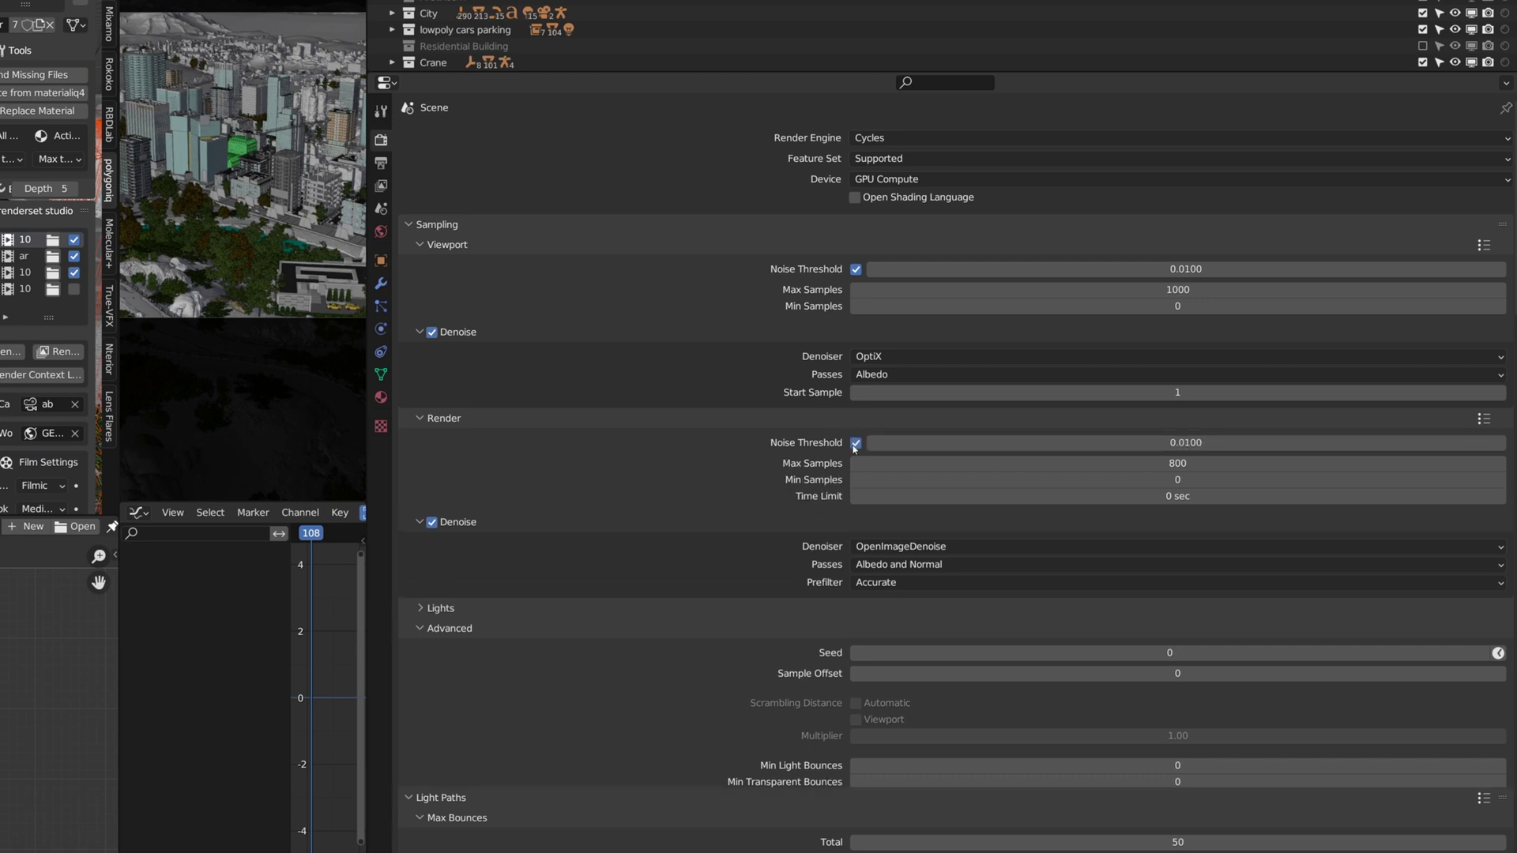
left_click(1159, 443)
type("0.1")
key("BackSpace")
key("BackSpace")
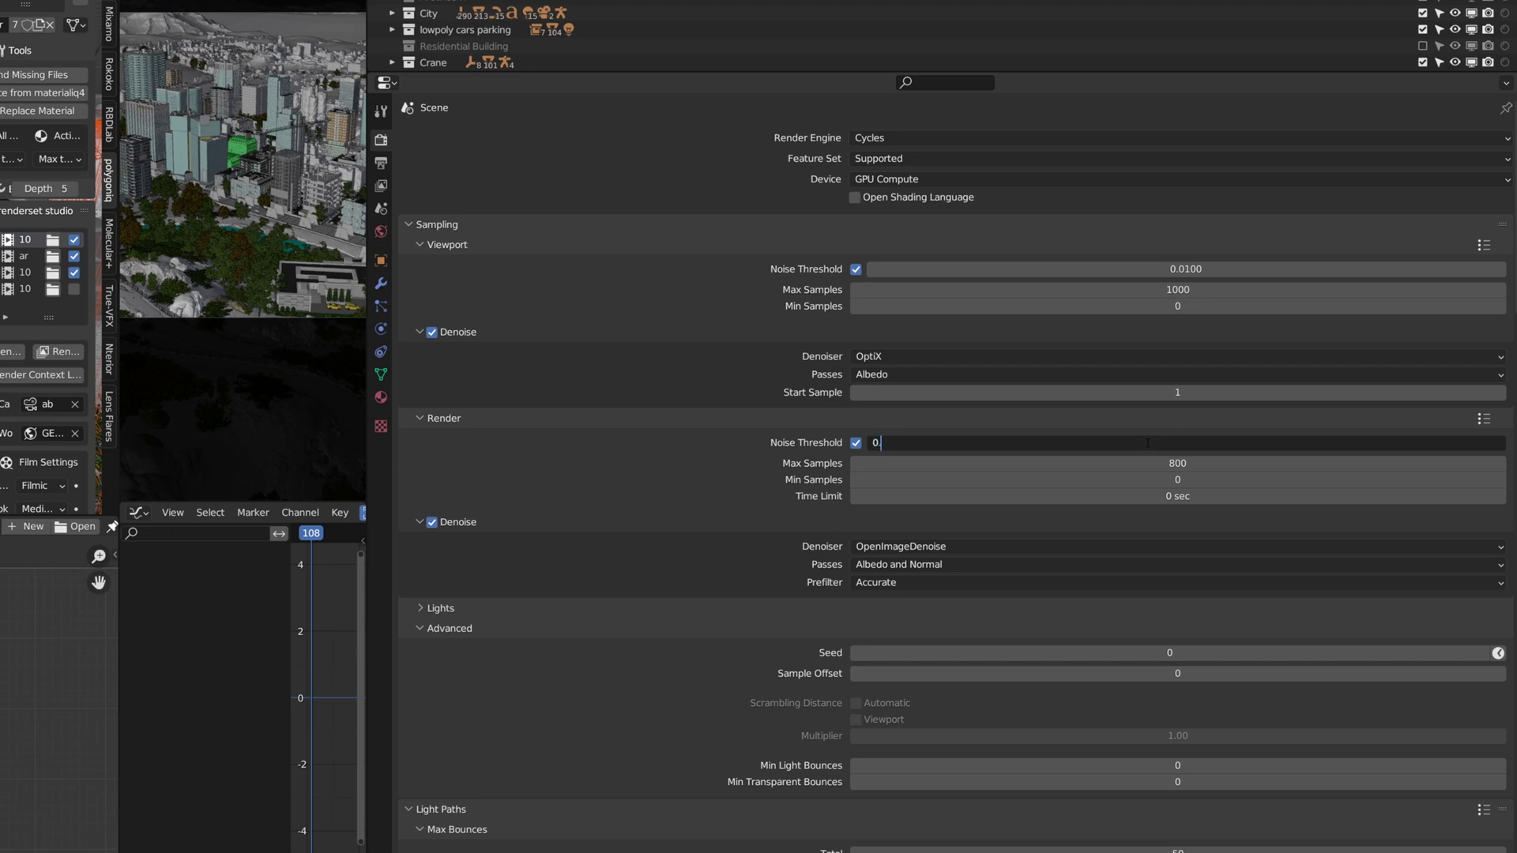
type(".01")
key("Return")
left_click(1155, 463)
type("100")
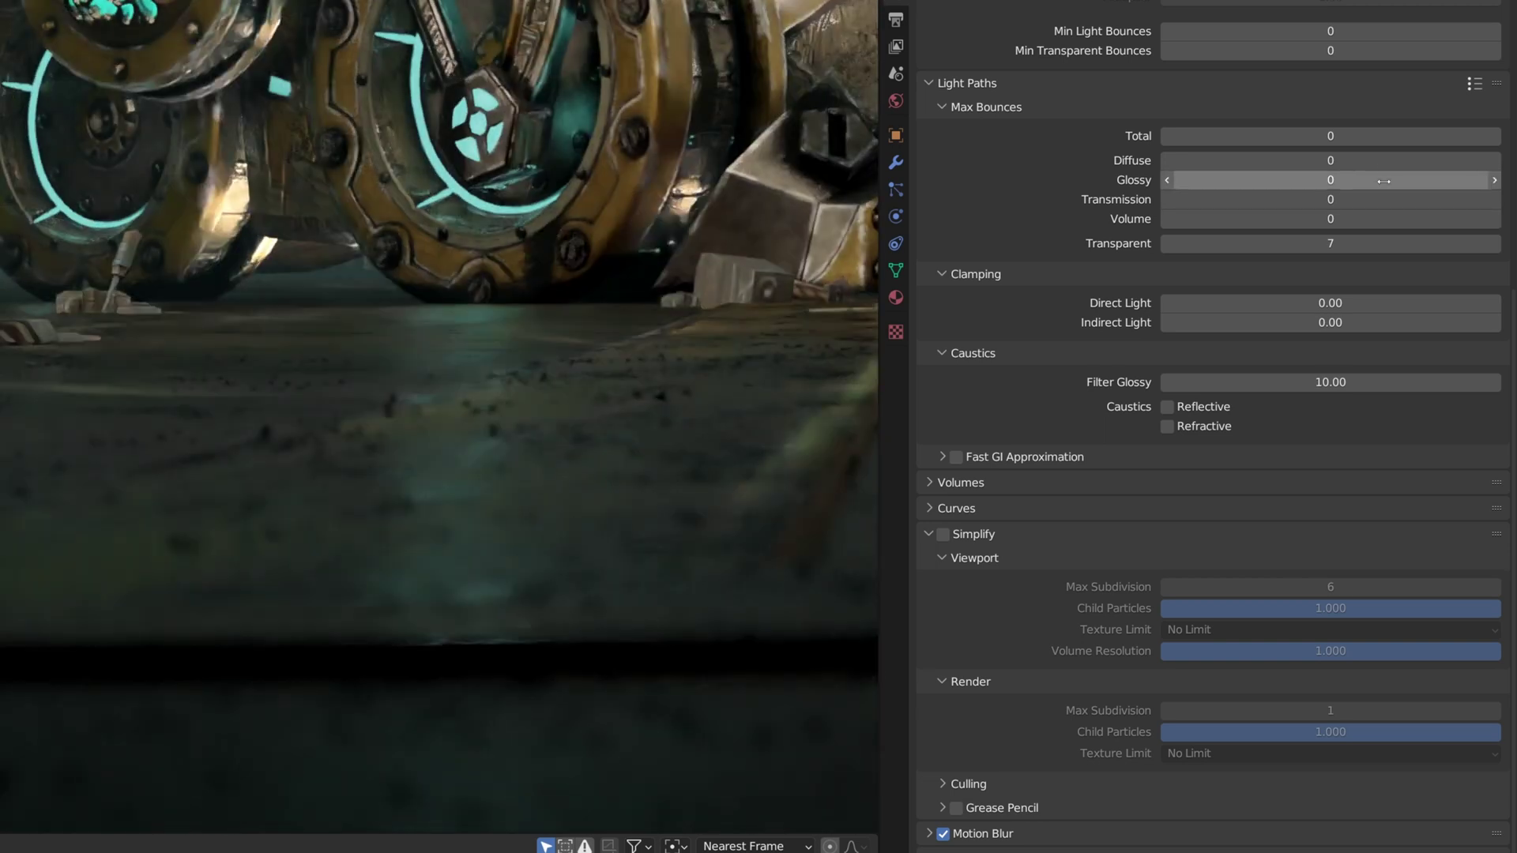
Step: Set the Glossy light bounces to 5 and the Transmission and Volume bounces to 23
type("5")
key("Return")
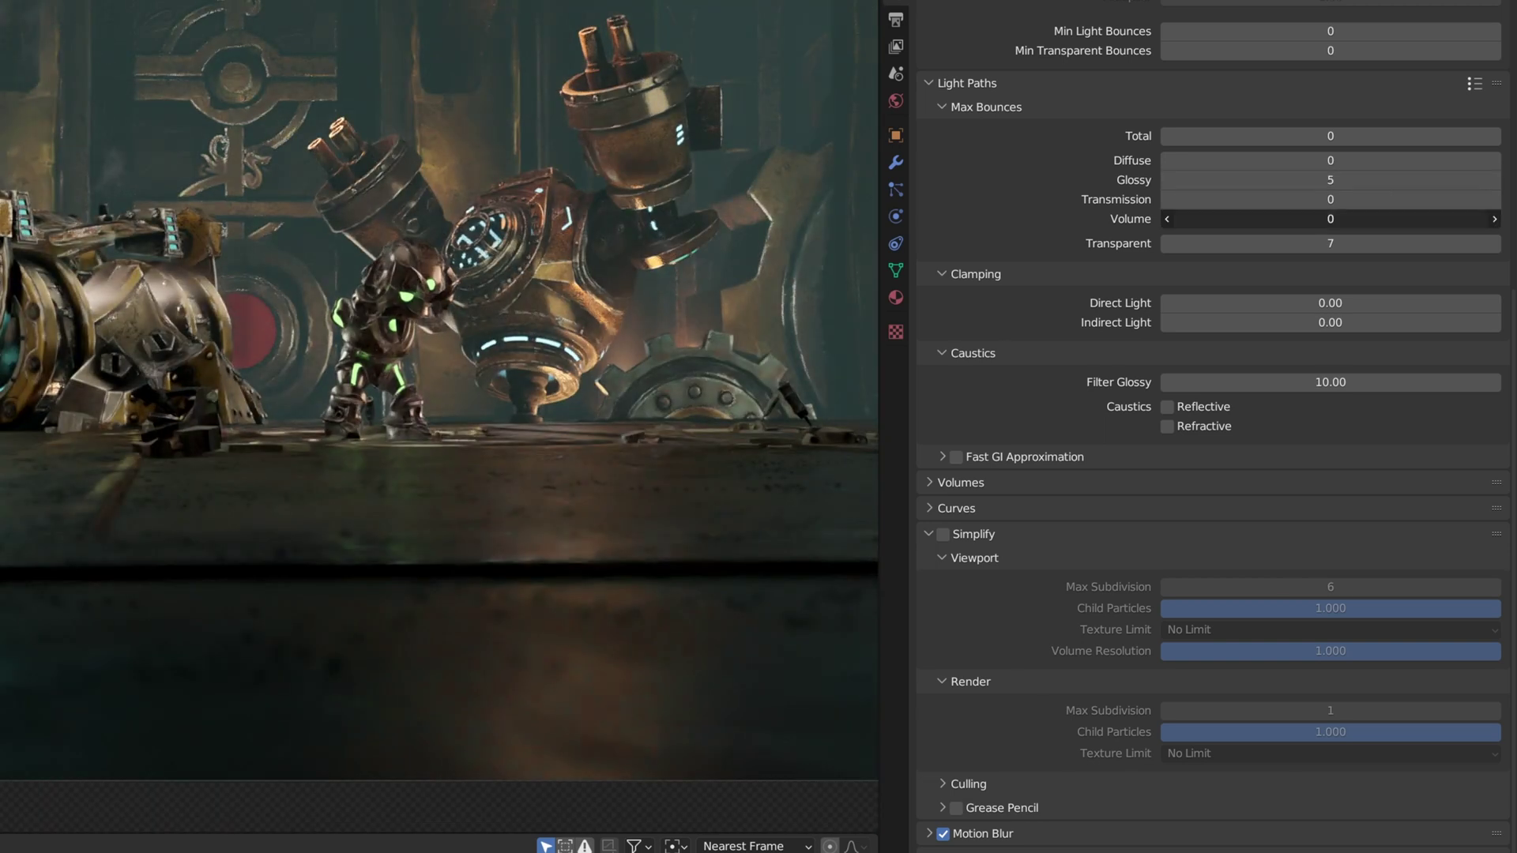
left_click_drag(1330, 199, 1330, 219)
type("23")
key("Return")
Step: Set the Diffuse, Glossy, Transmission and Volume bounces together to 2
left_click_drag(1330, 161, 1331, 219)
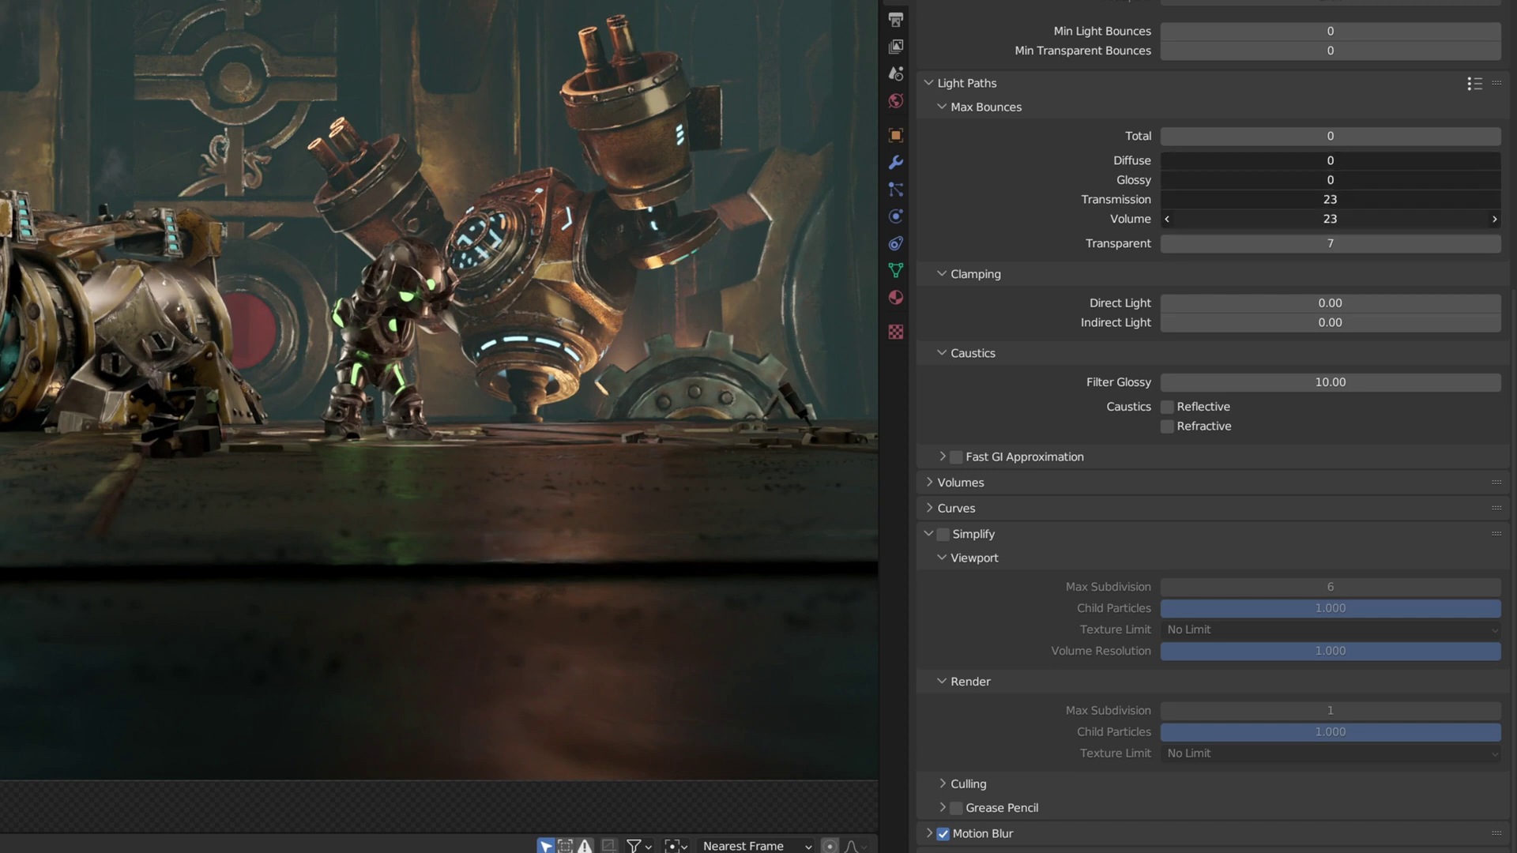
type("2")
key("Return")
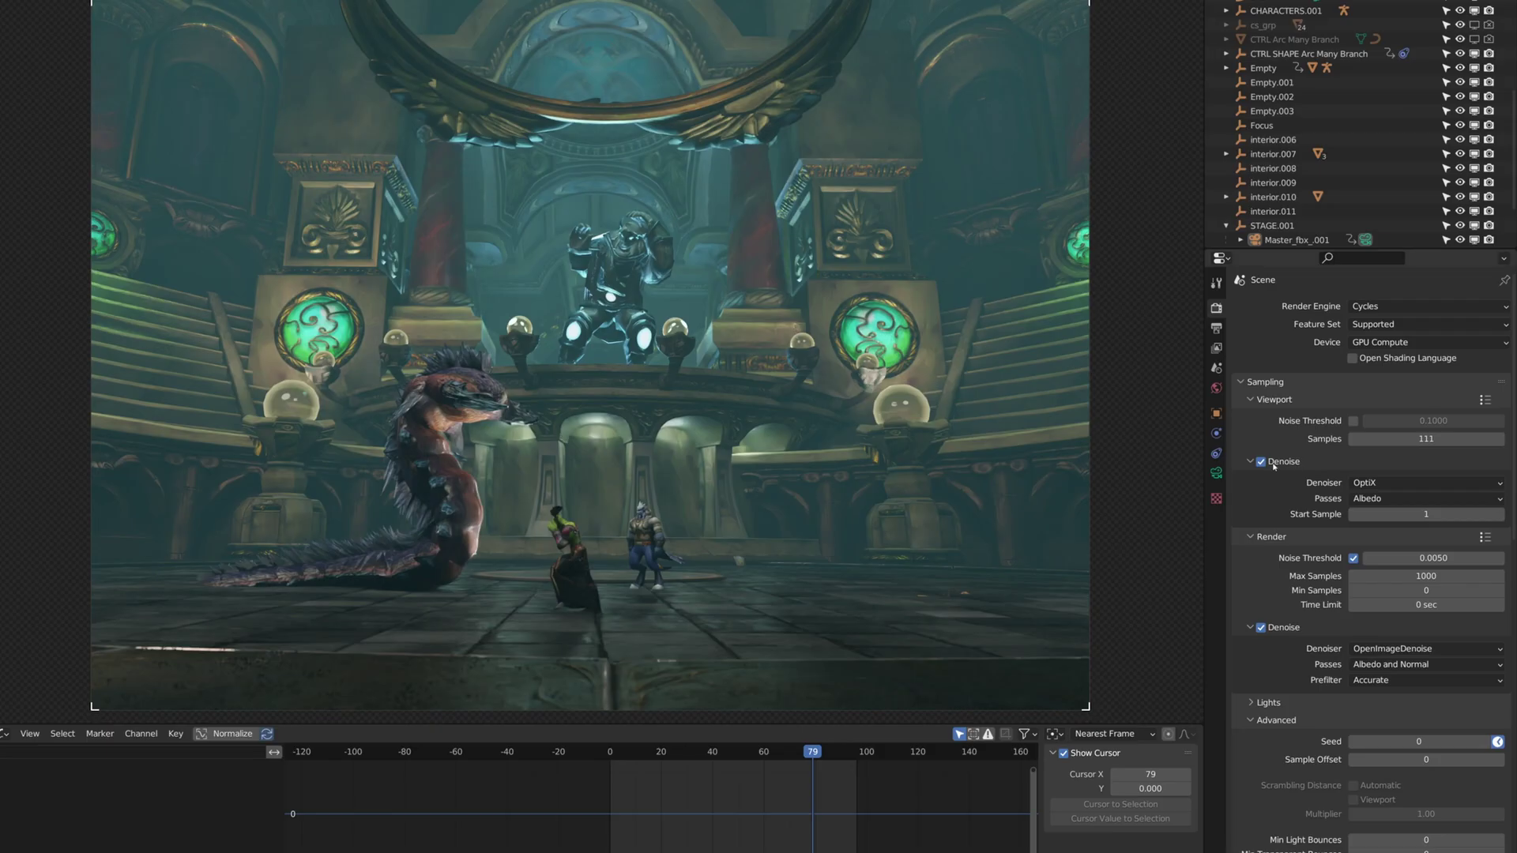
Step: Turn off viewport denoising and get a close view of the noise on the crouching character
left_click(1274, 466)
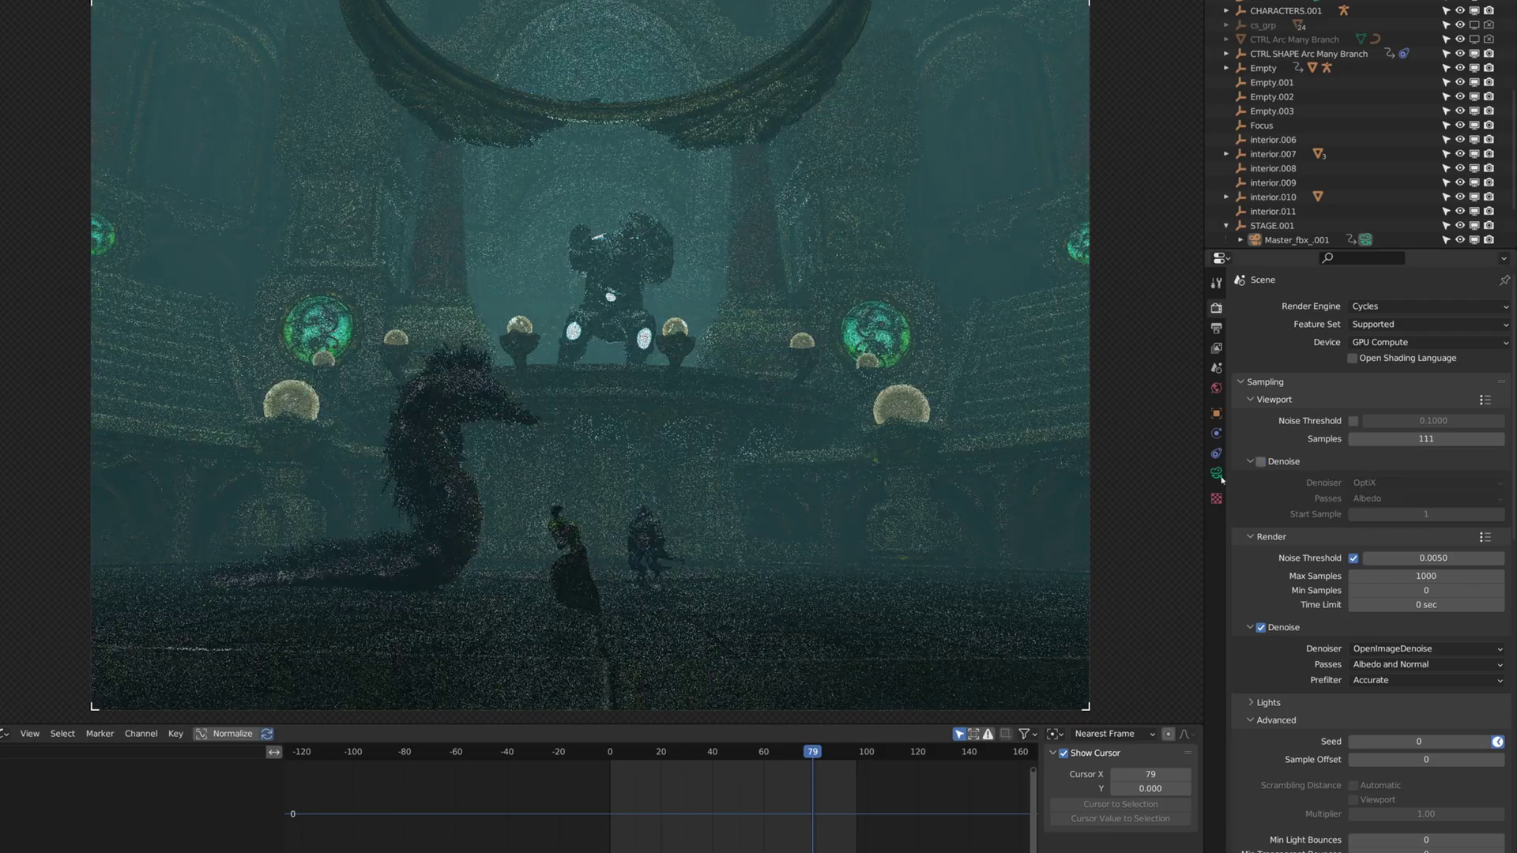
scroll(760, 471, "up", 6)
scroll(760, 471, "down", 2)
scroll(582, 581, "up", 8)
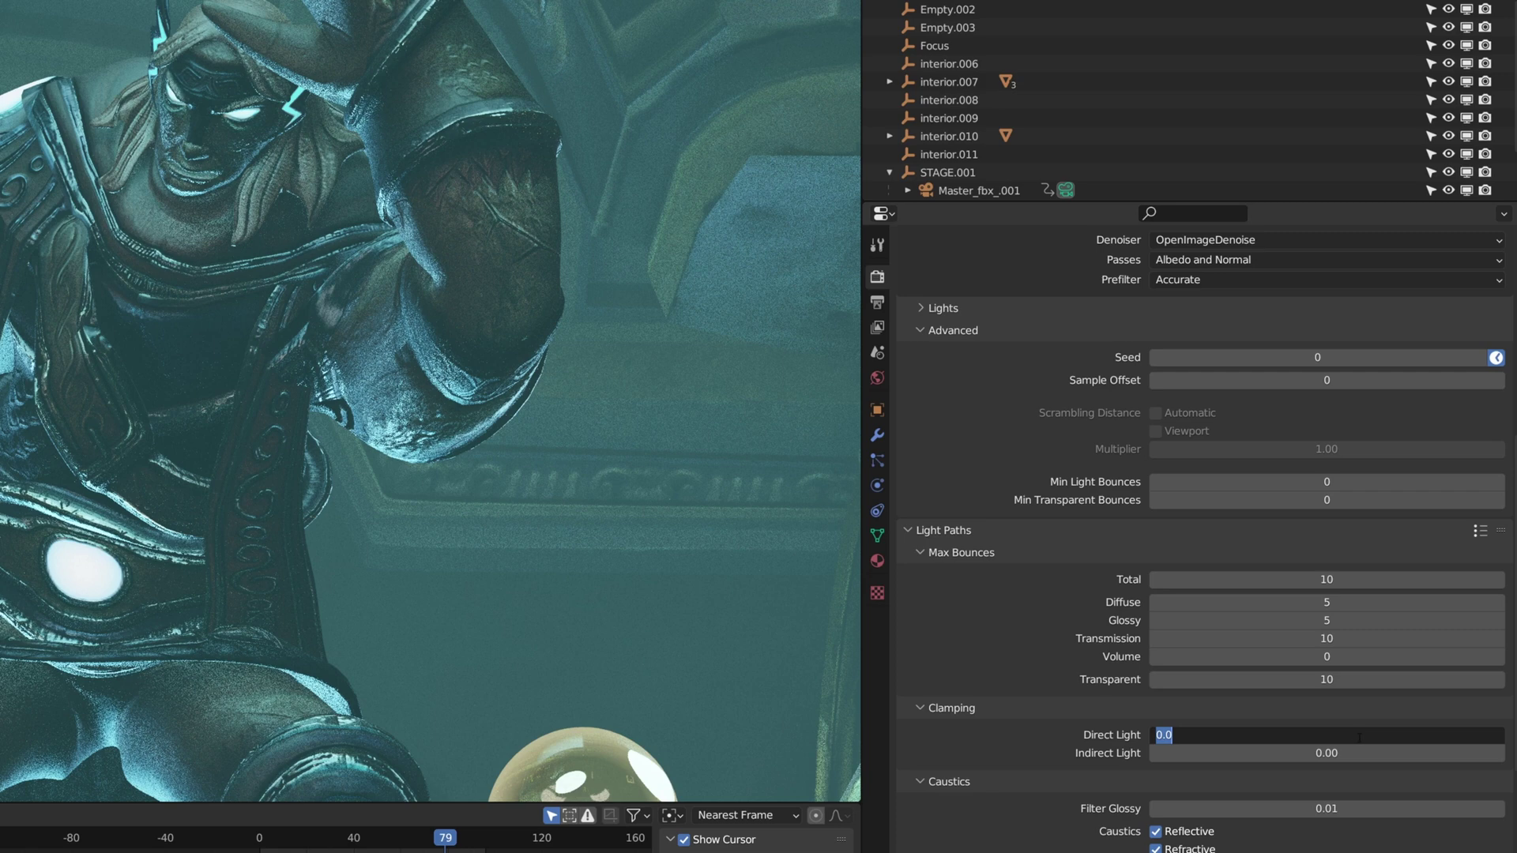
Step: Set the Direct Light clamping to 30, trying a value of 1 in between for comparison
key("Return")
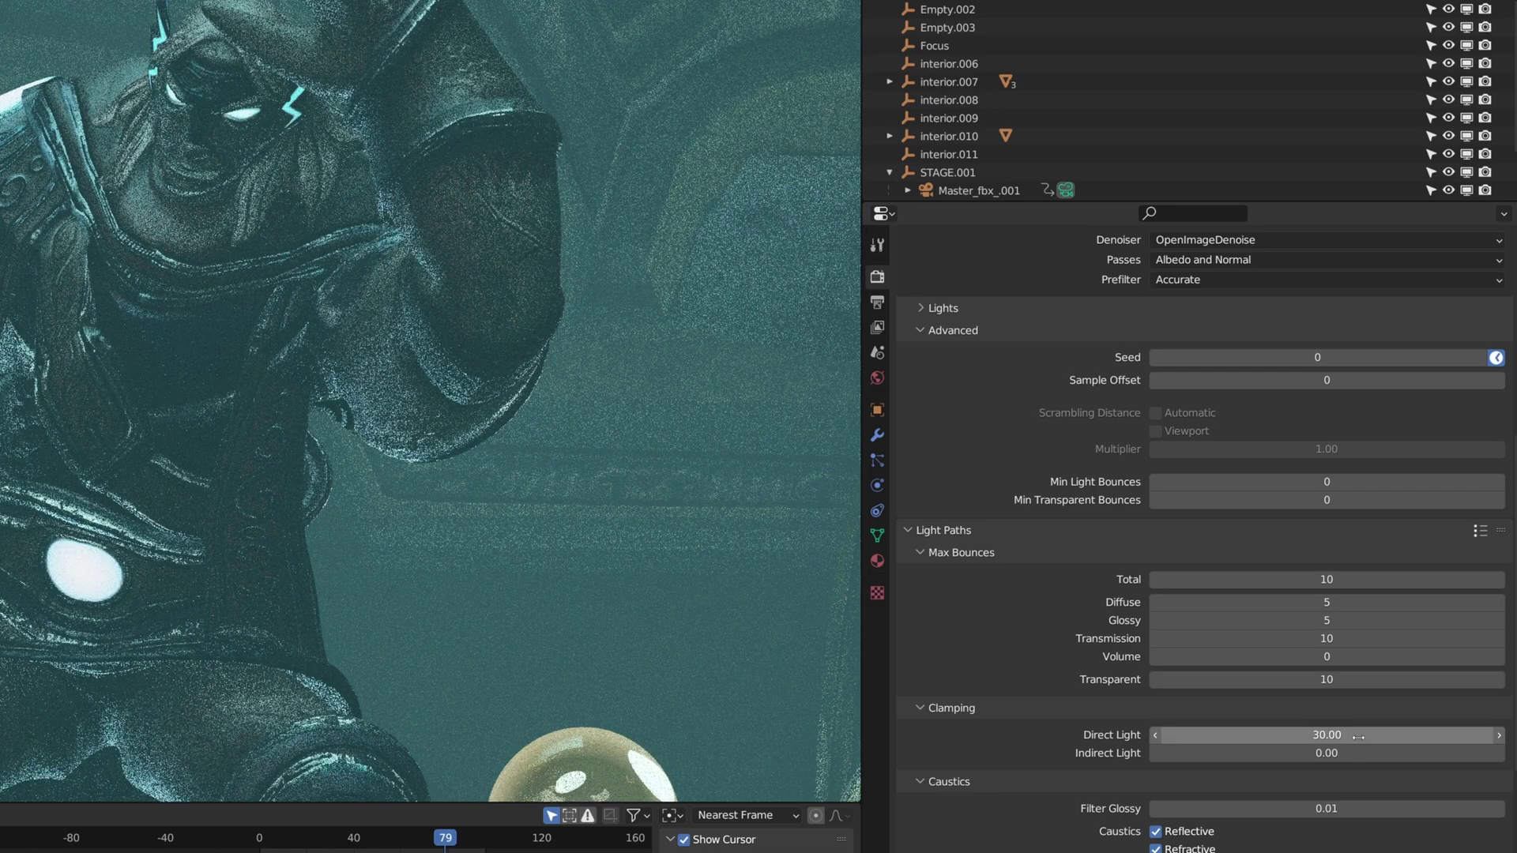
left_click(1359, 737)
type("5")
key("BackSpace")
type("1")
key("Return")
left_click(1359, 737)
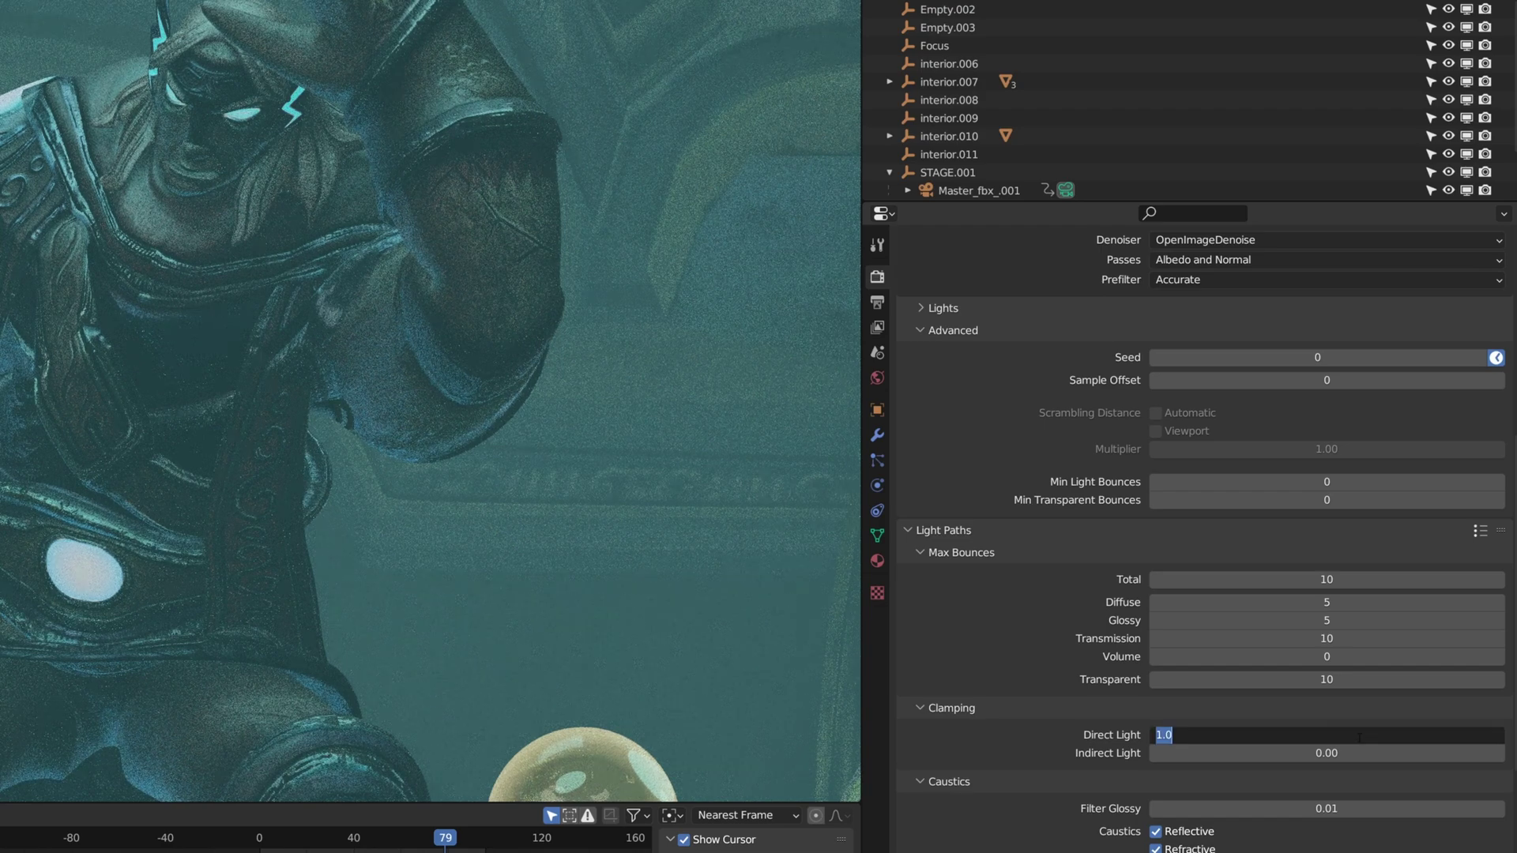
type("30")
key("Return")
Step: Set the Indirect Light clamping to 0.1
left_click(1352, 754)
type("0.1")
key("Return")
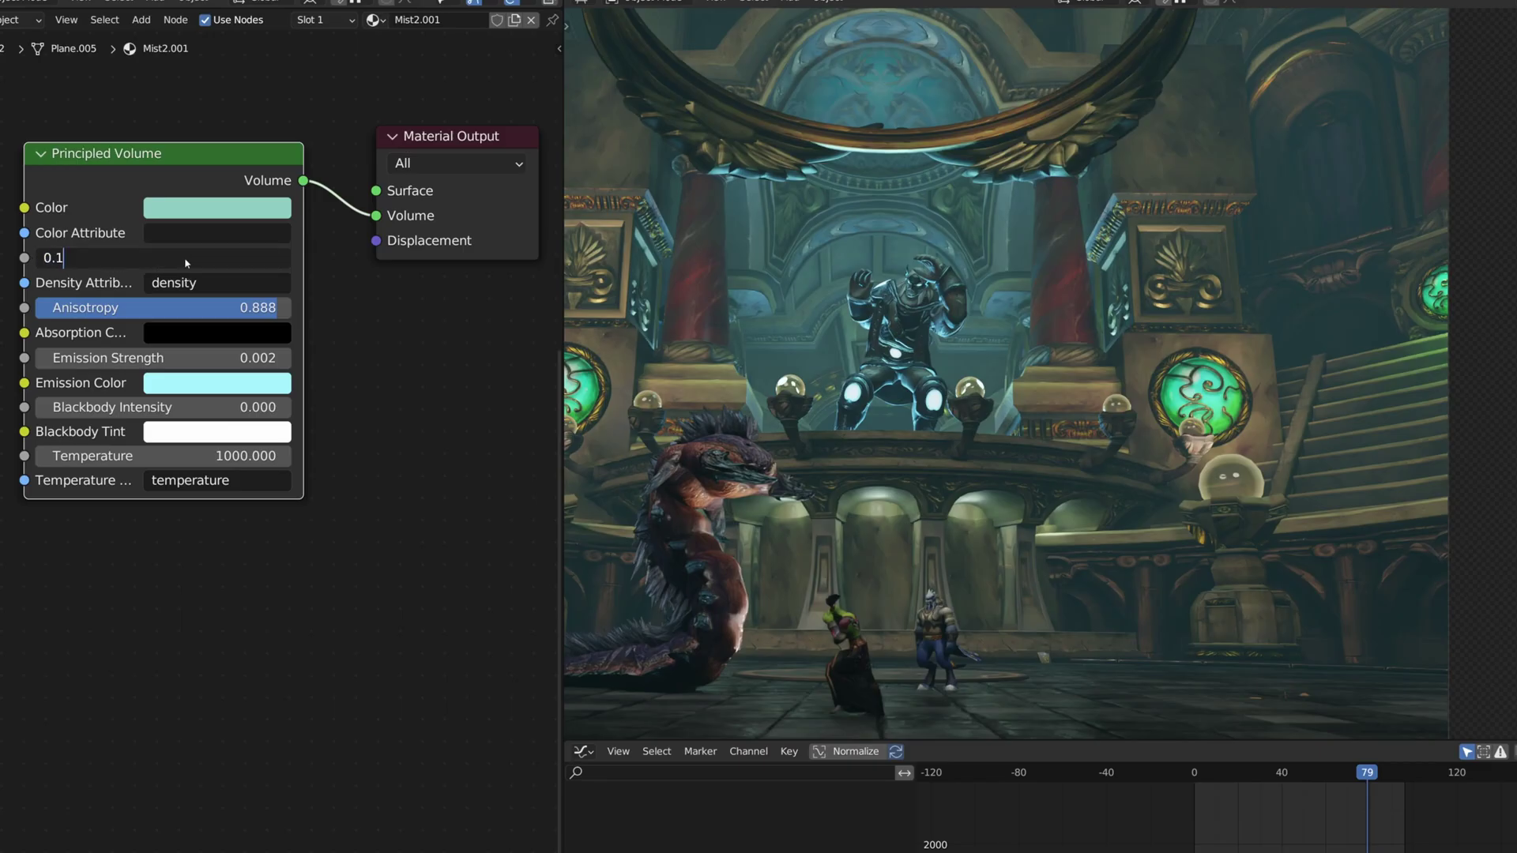
Step: Try a density of 0.1 on the Mist2.001 Principled Volume and bring the density down to 0.000
key("Return")
left_click(210, 257)
type("0000")
key("Return")
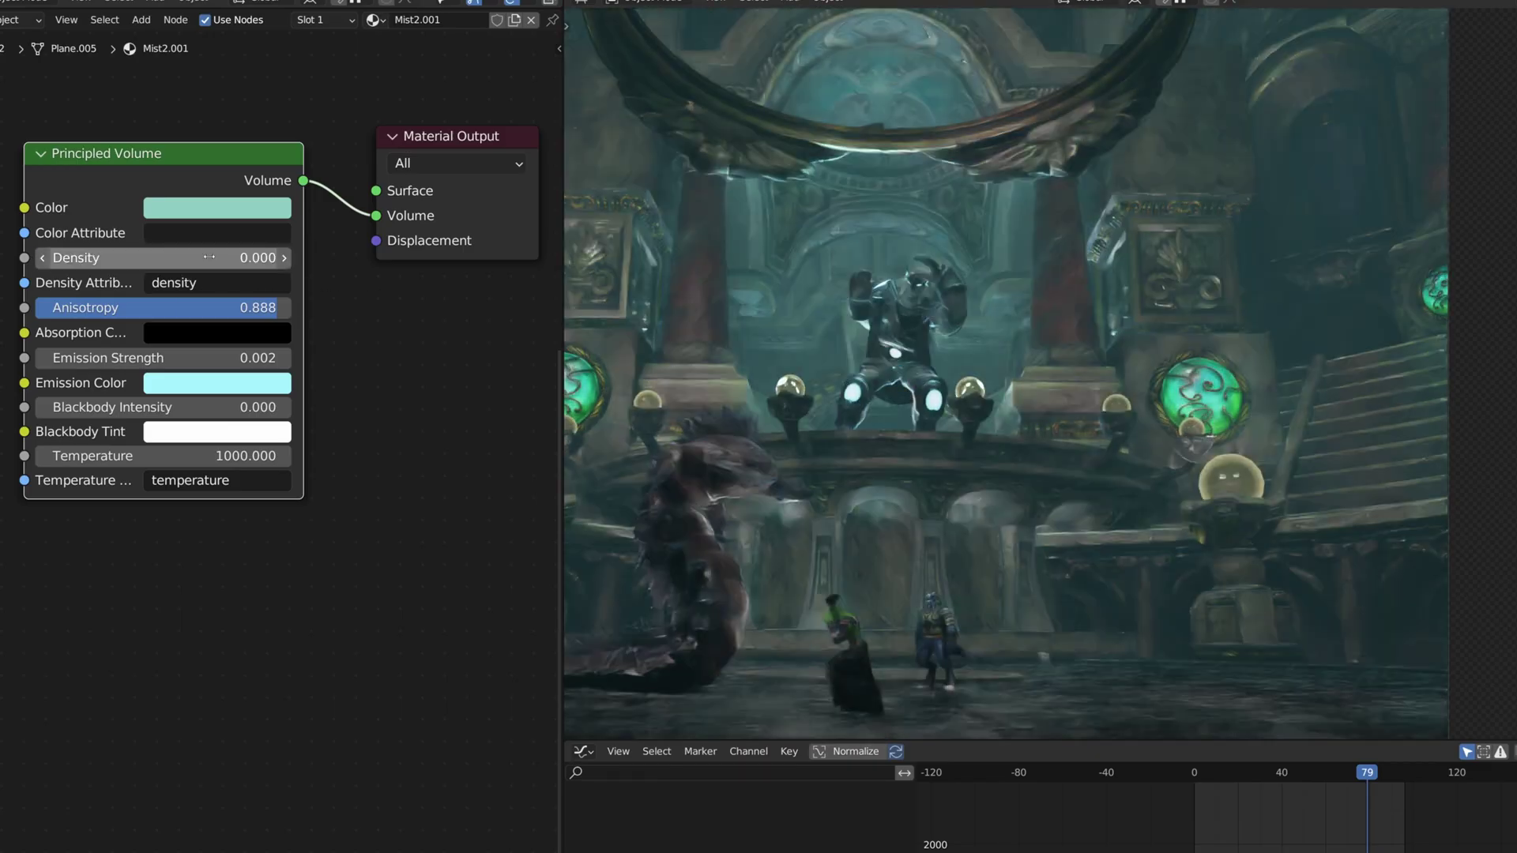
Step: Set the Principled Volume's Emission Strength to 0.020 and try several further values to compare the mist
key("Return")
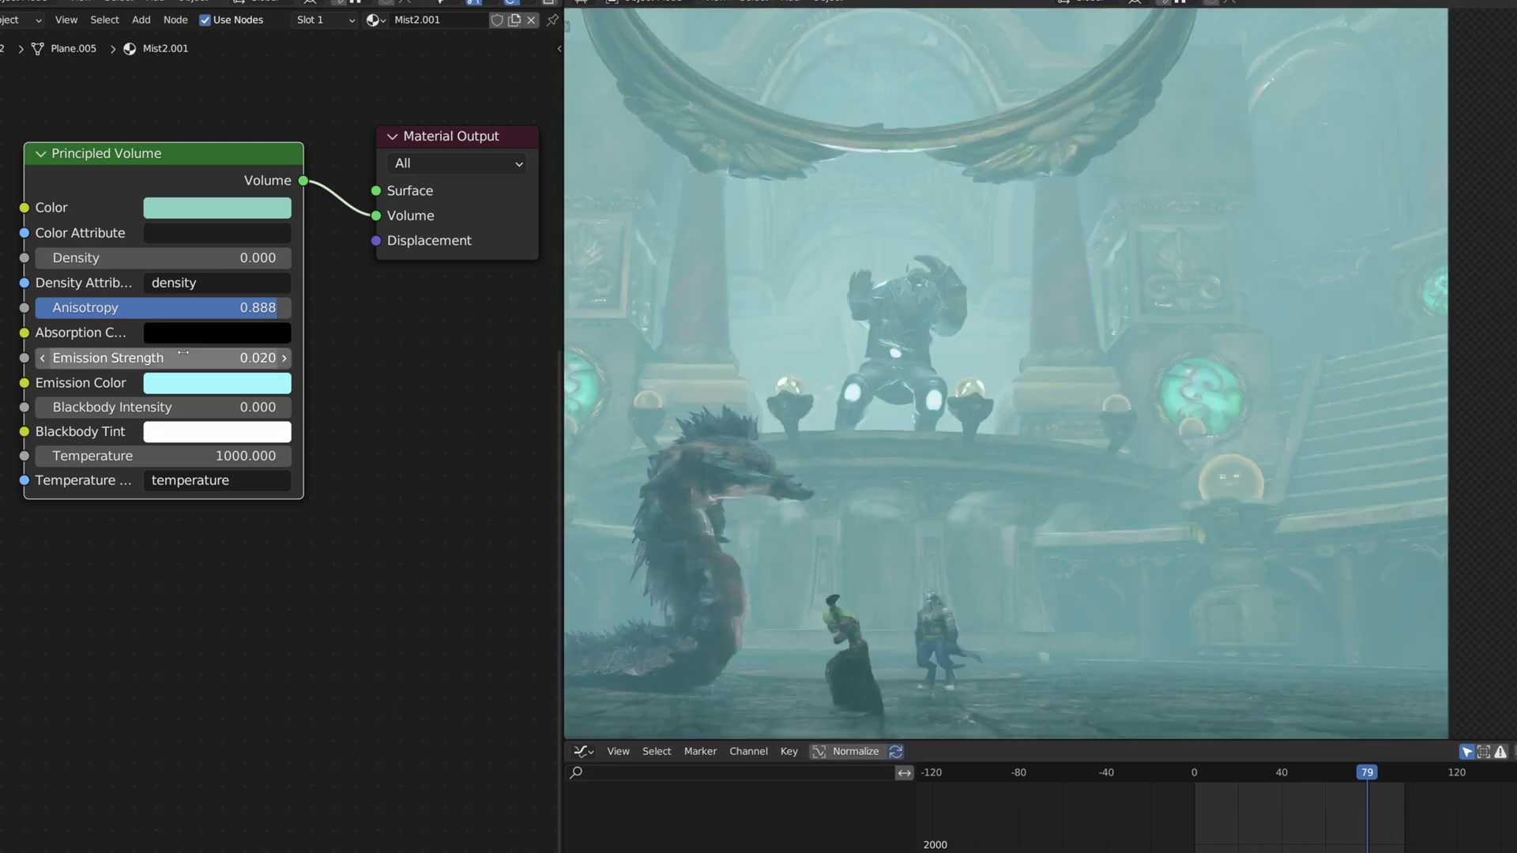
left_click(184, 353)
key("BackSpace")
type("03")
key("Return")
left_click(185, 353)
key("Return")
left_click(185, 353)
key("Return")
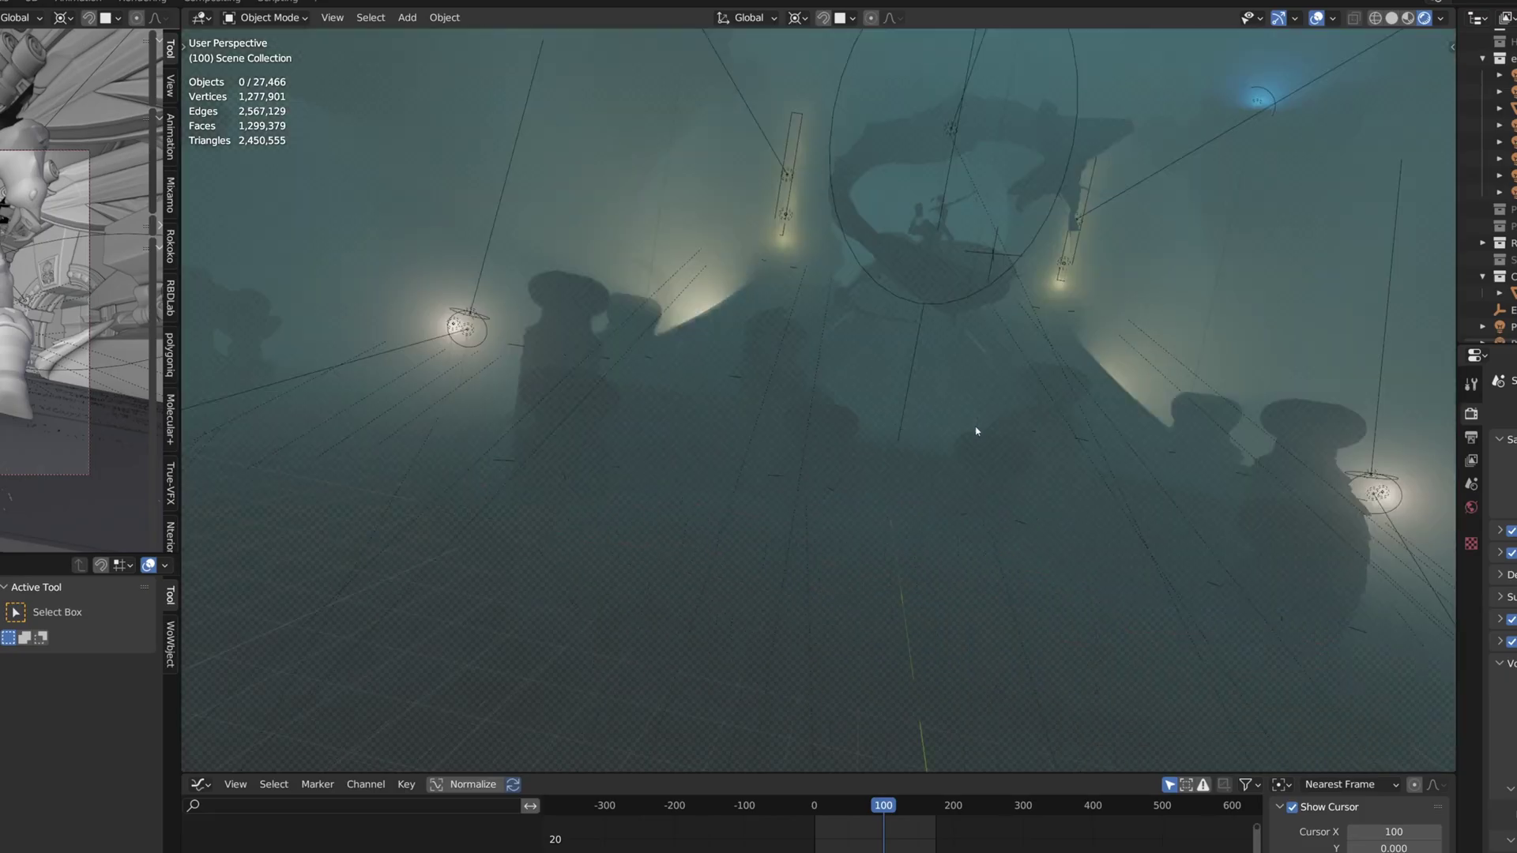
Step: Run Decimate Geometry on the fully selected spired skyscraper mesh in Edit Mode
middle_click_drag(975, 430, 1050, 498)
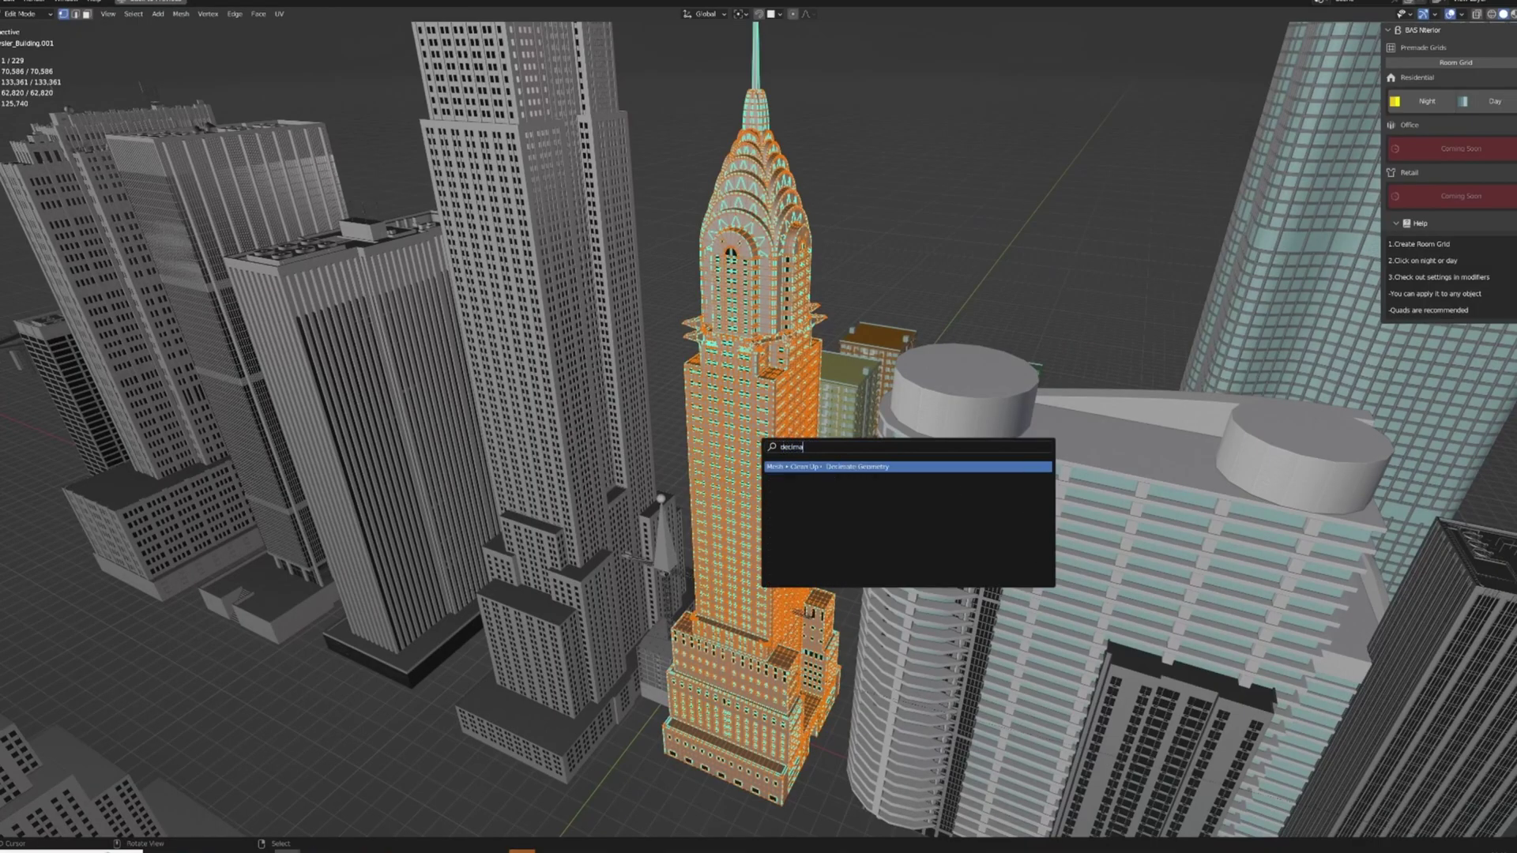
key("Return")
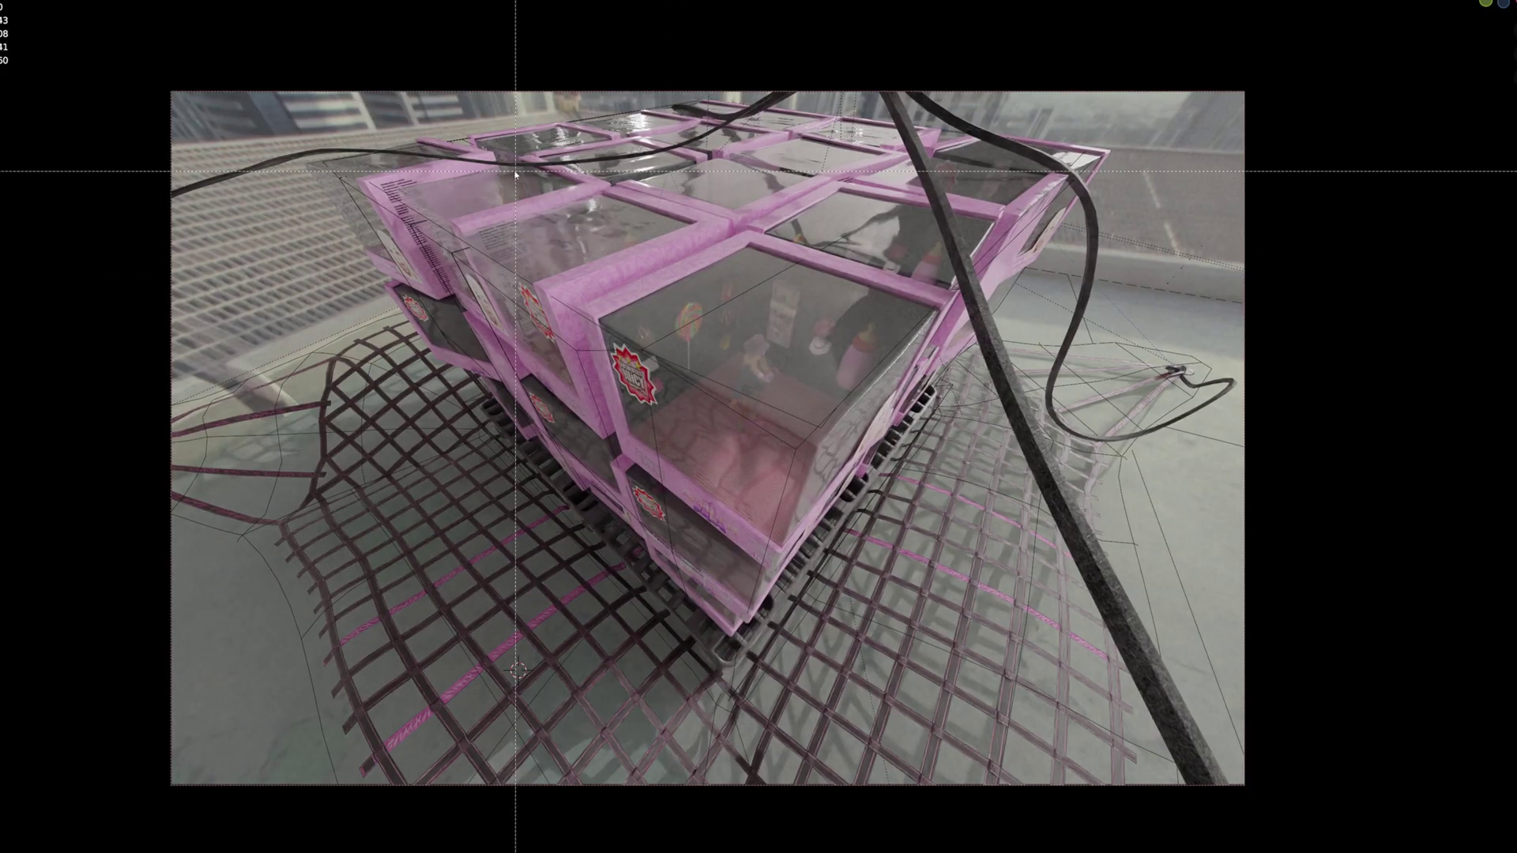
Step: Limit the camera view's render to a region around the nearest pink-framed glass crate
left_click_drag(512, 169, 986, 610)
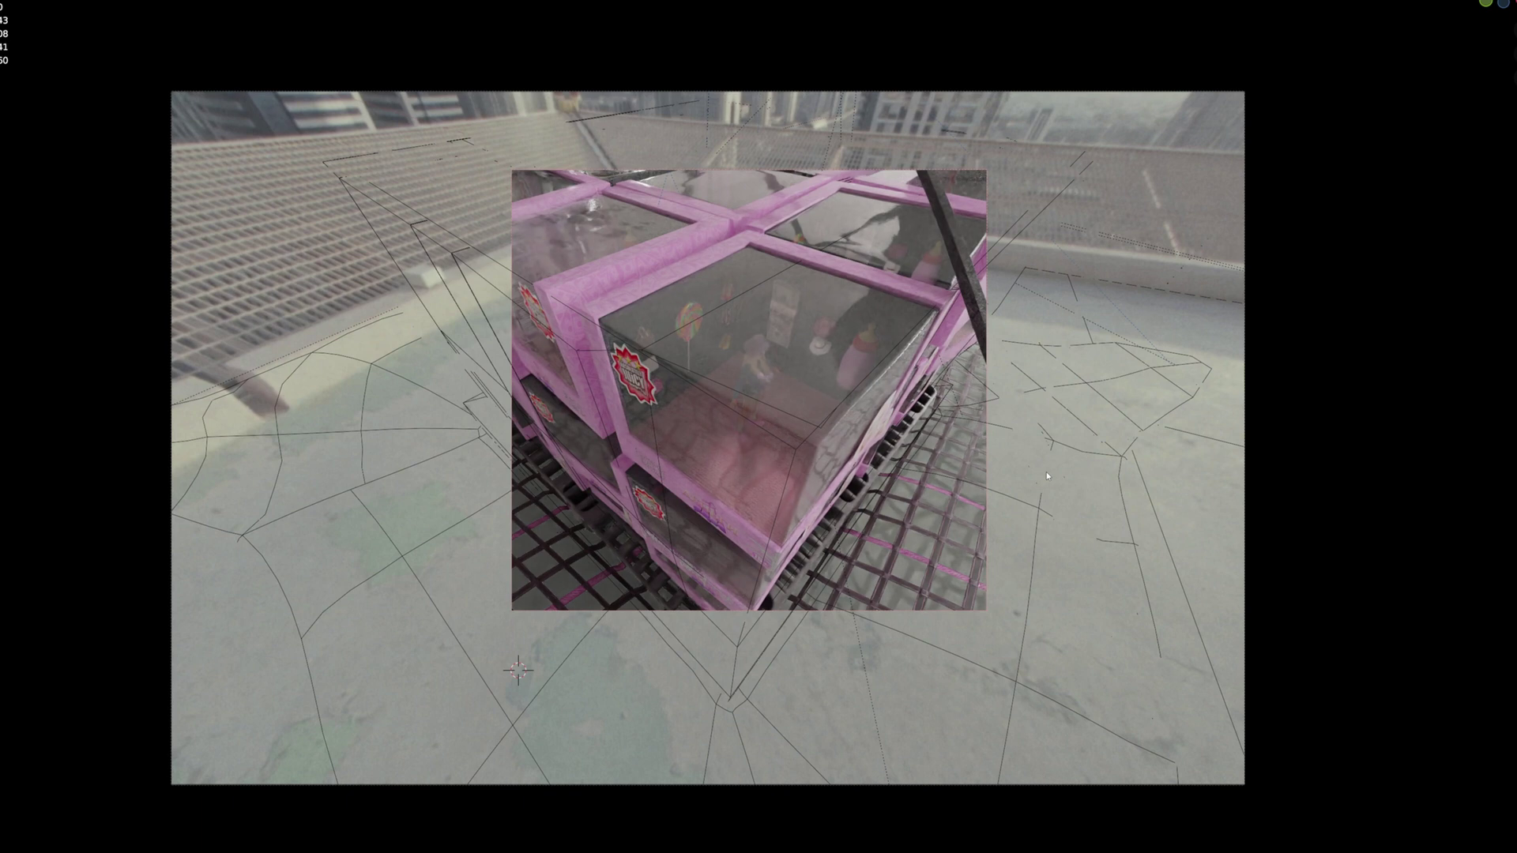
key("space")
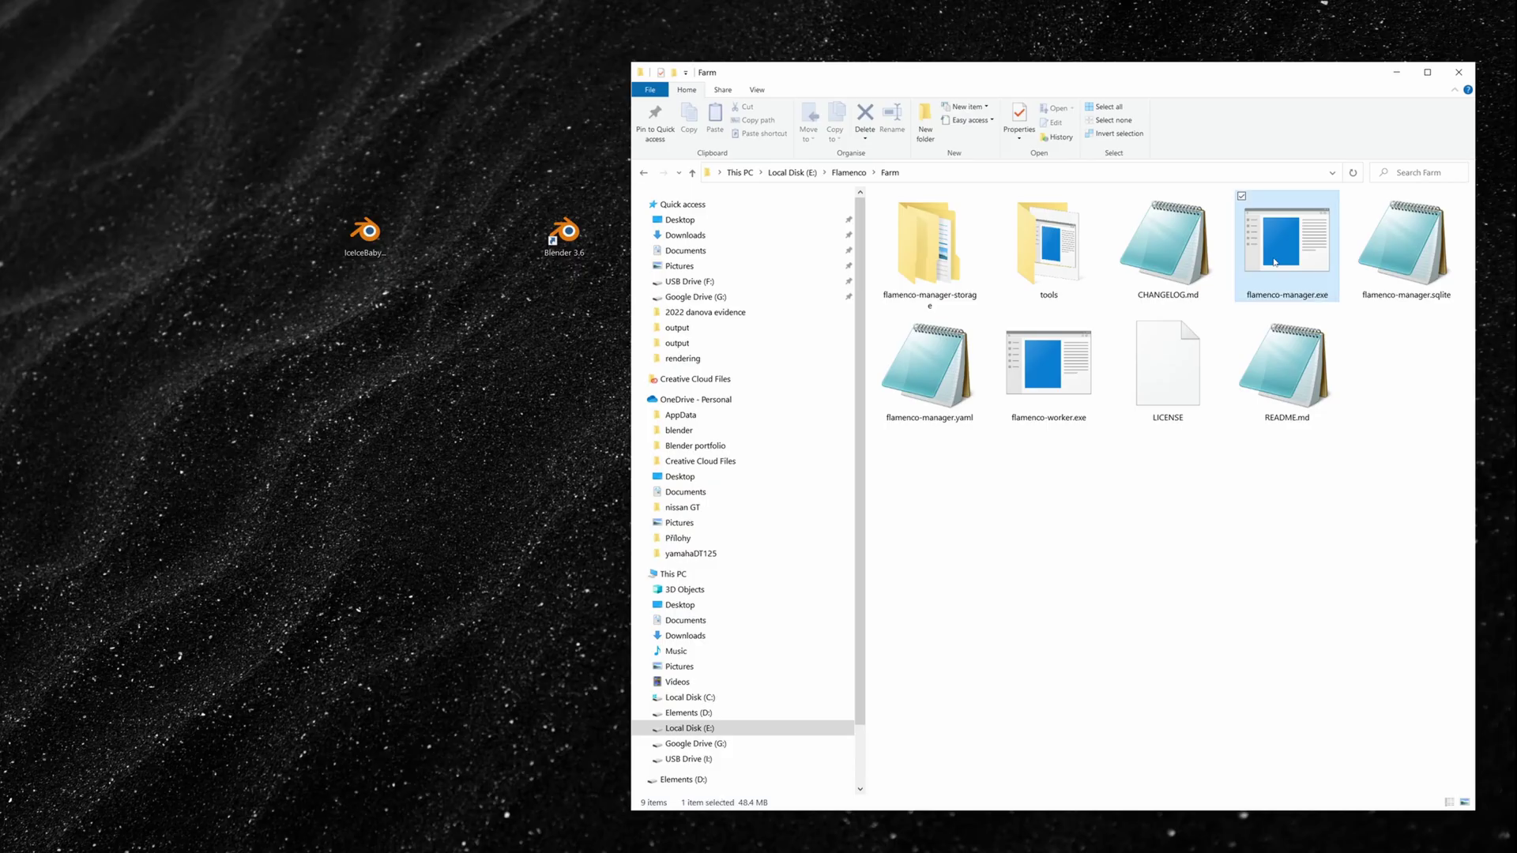
Step: Switch to File Explorer and run flamenco-manager.exe and flamenco-worker.exe from the Farm folder as administrator
right_click(1275, 256)
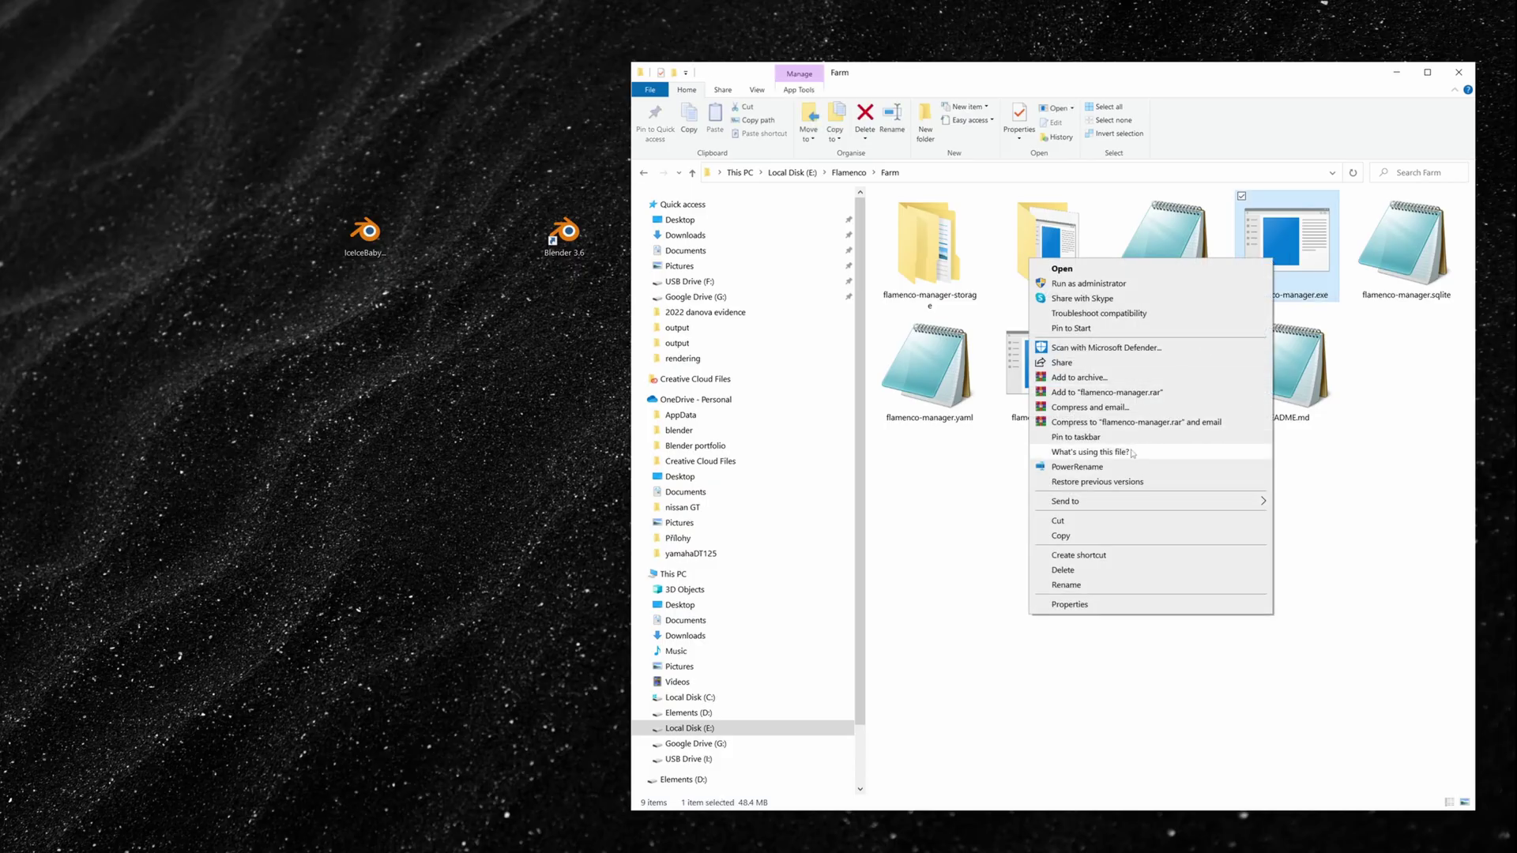
left_click(1098, 283)
right_click(1051, 352)
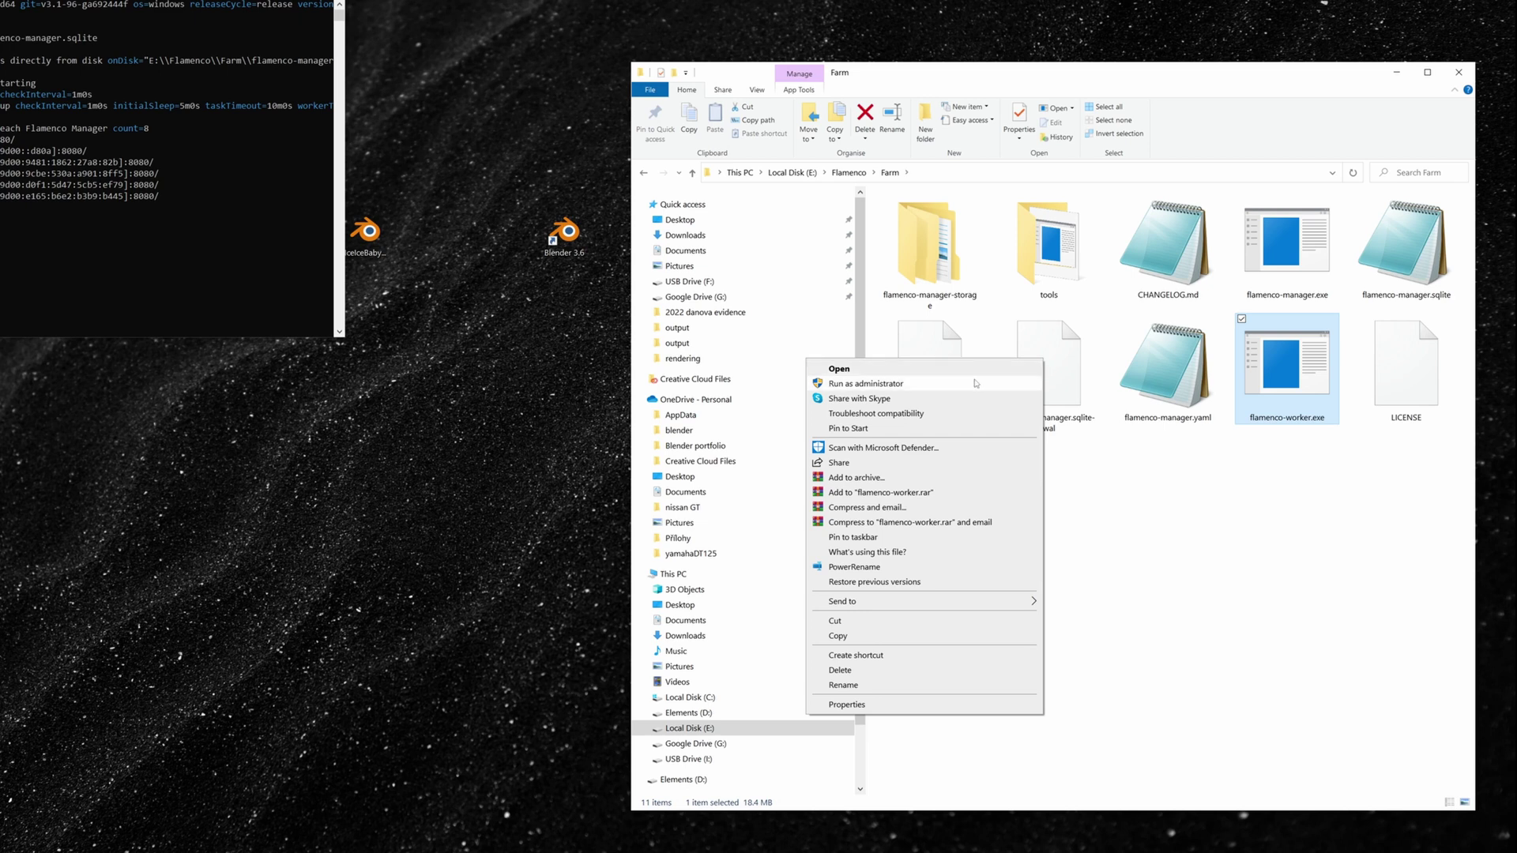
left_click(1011, 385)
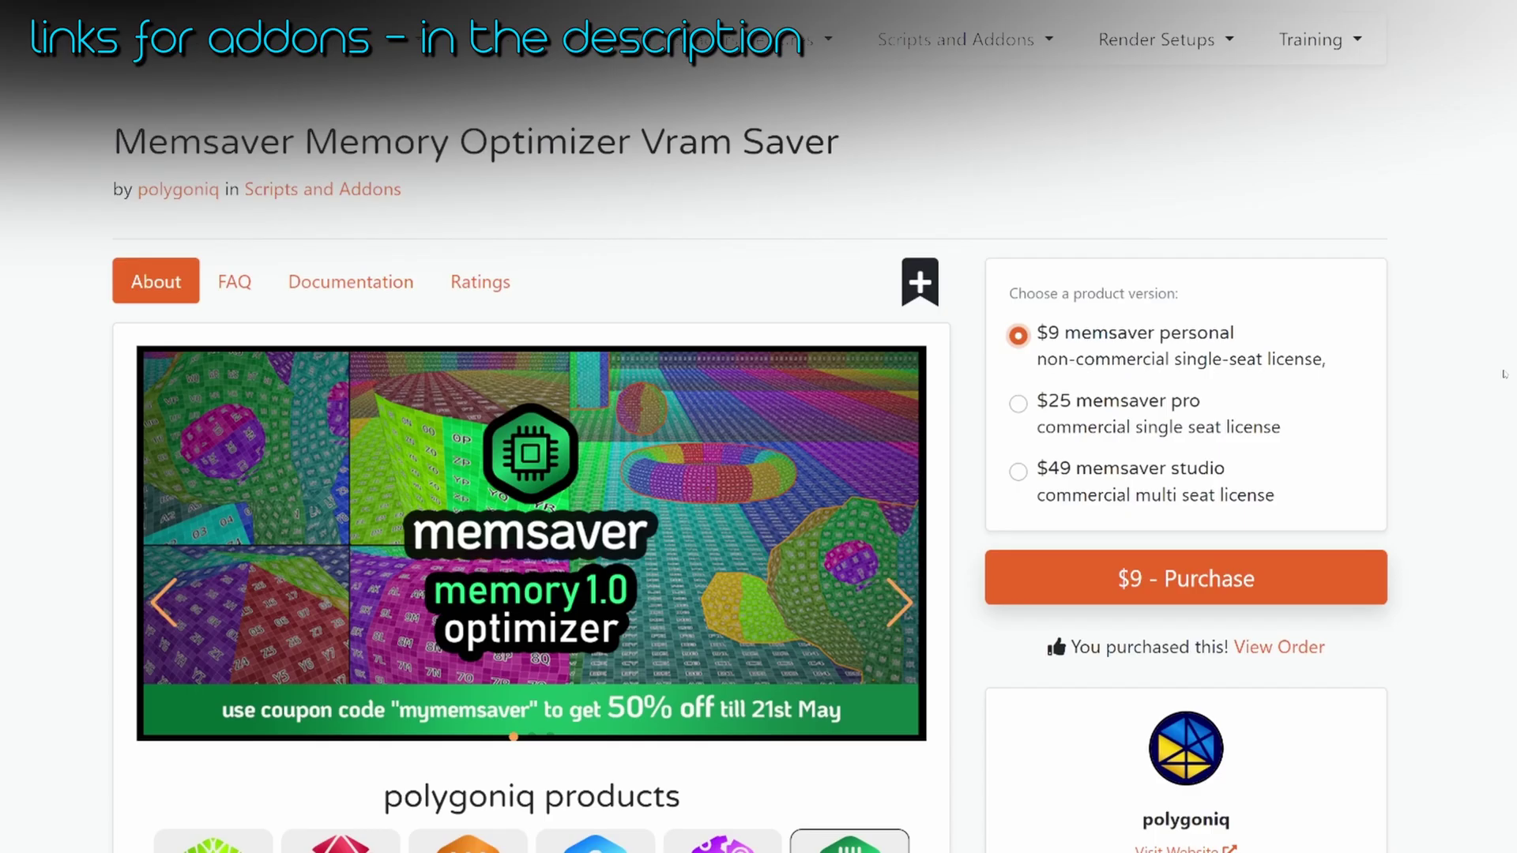
Step: Review the Memsaver product page and the Estimate Memory Usage documentation, including its use case scenario, in the web browser
scroll(1503, 374, "down", 15)
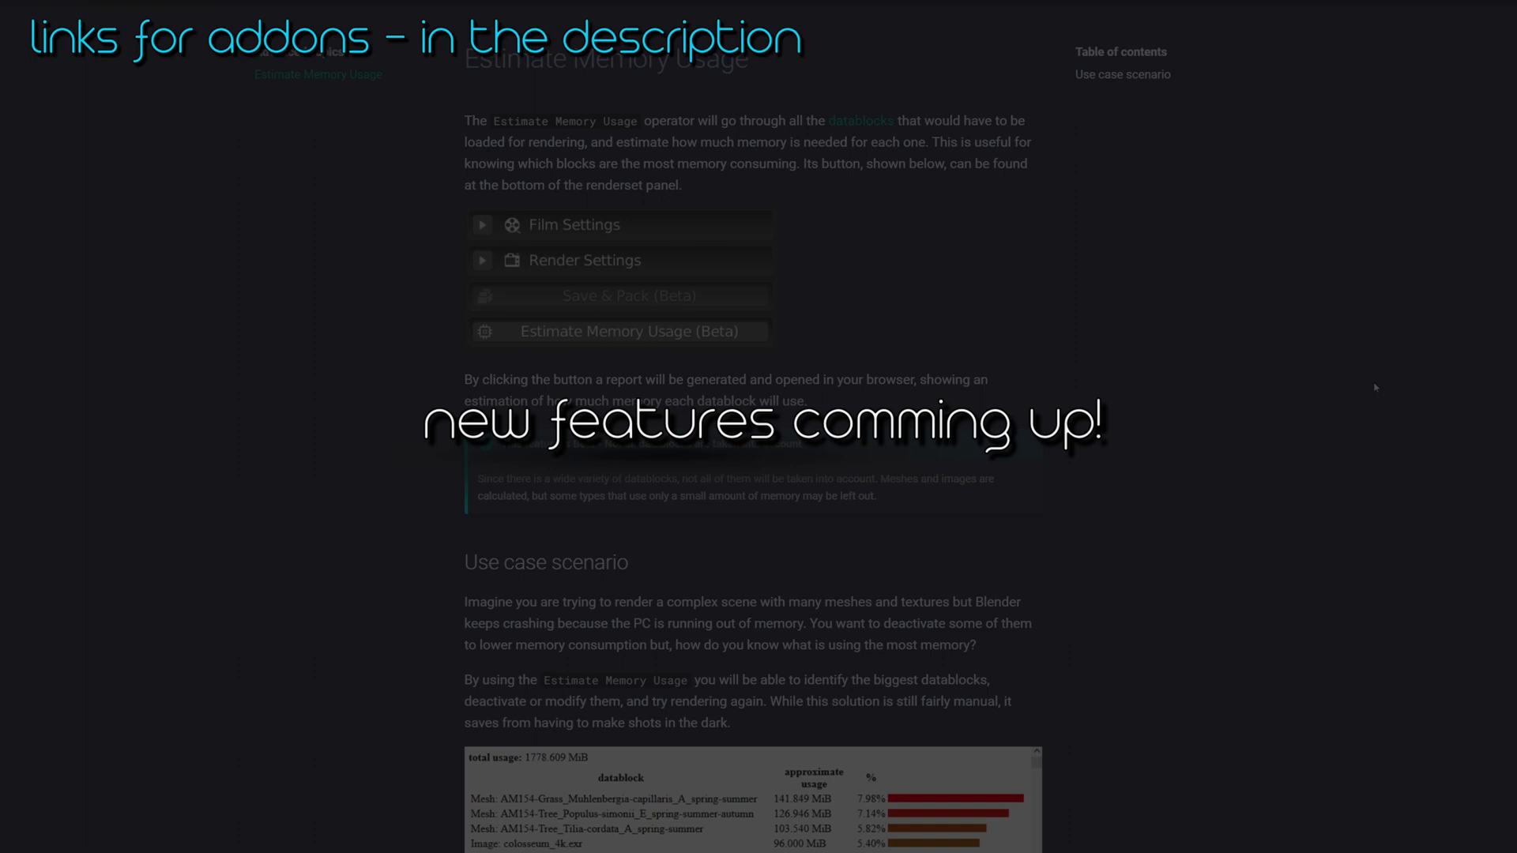
scroll(1375, 387, "down", 3)
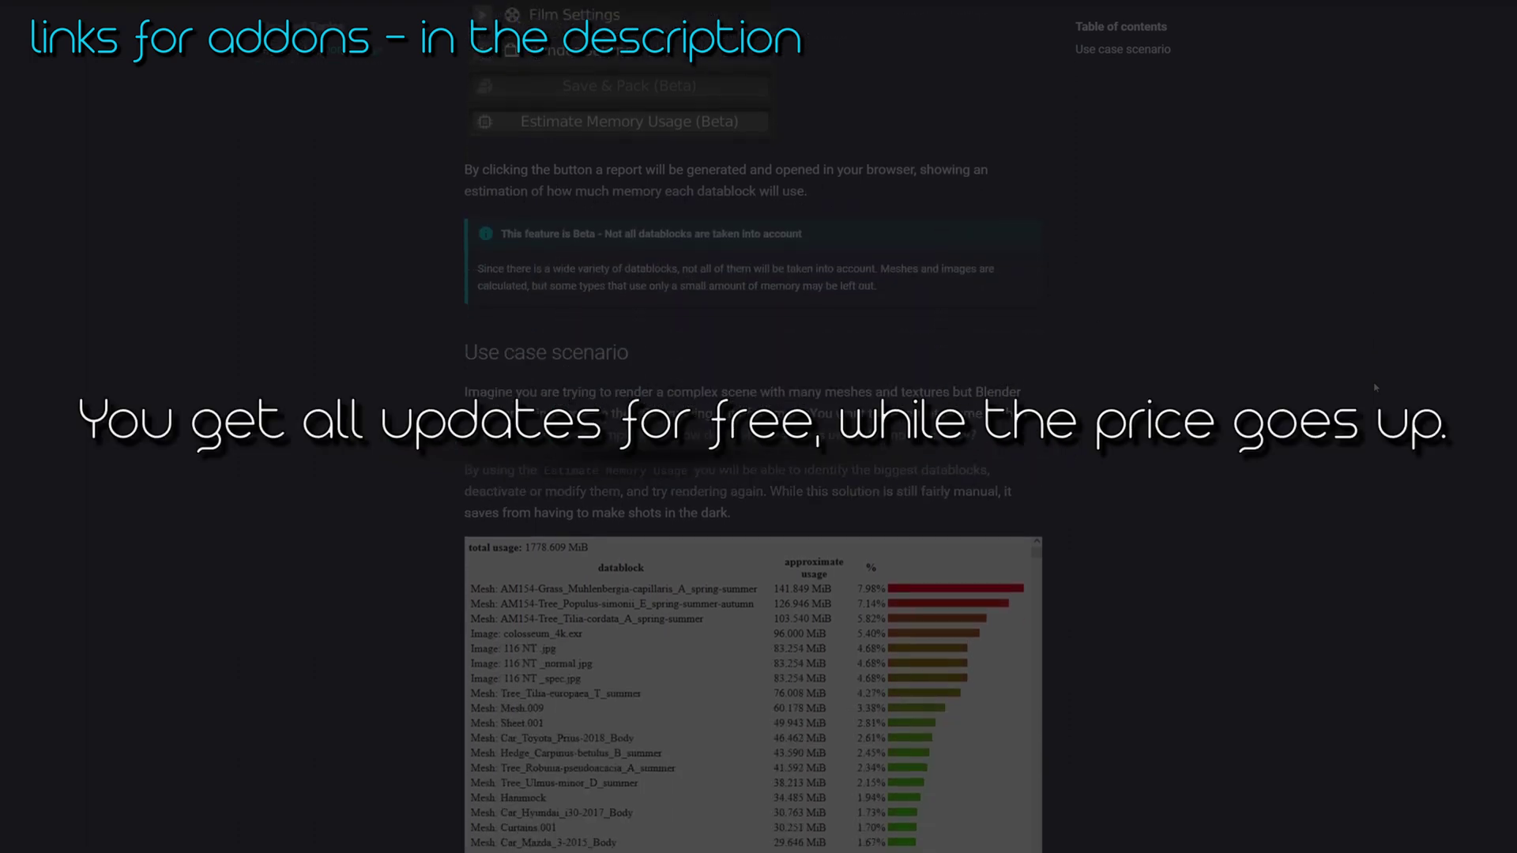
scroll(1375, 387, "down", 3)
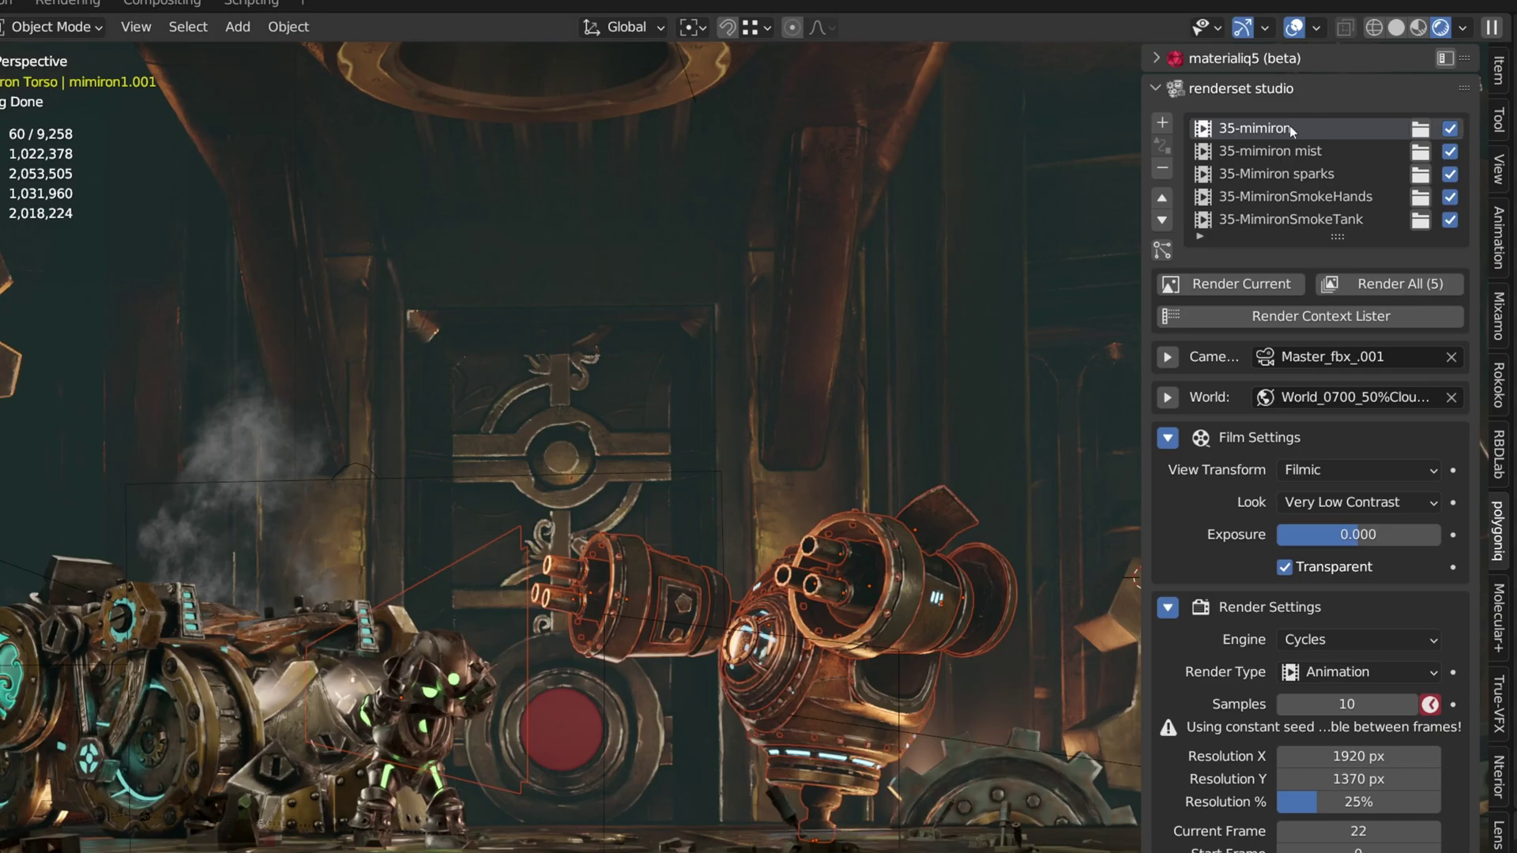
Step: Switch the renderset studio context through 35-mimiron mist and 35-Mimiron sparks to 35-MimironSmokeHands in Blender
left_click(1264, 151)
left_click(1267, 174)
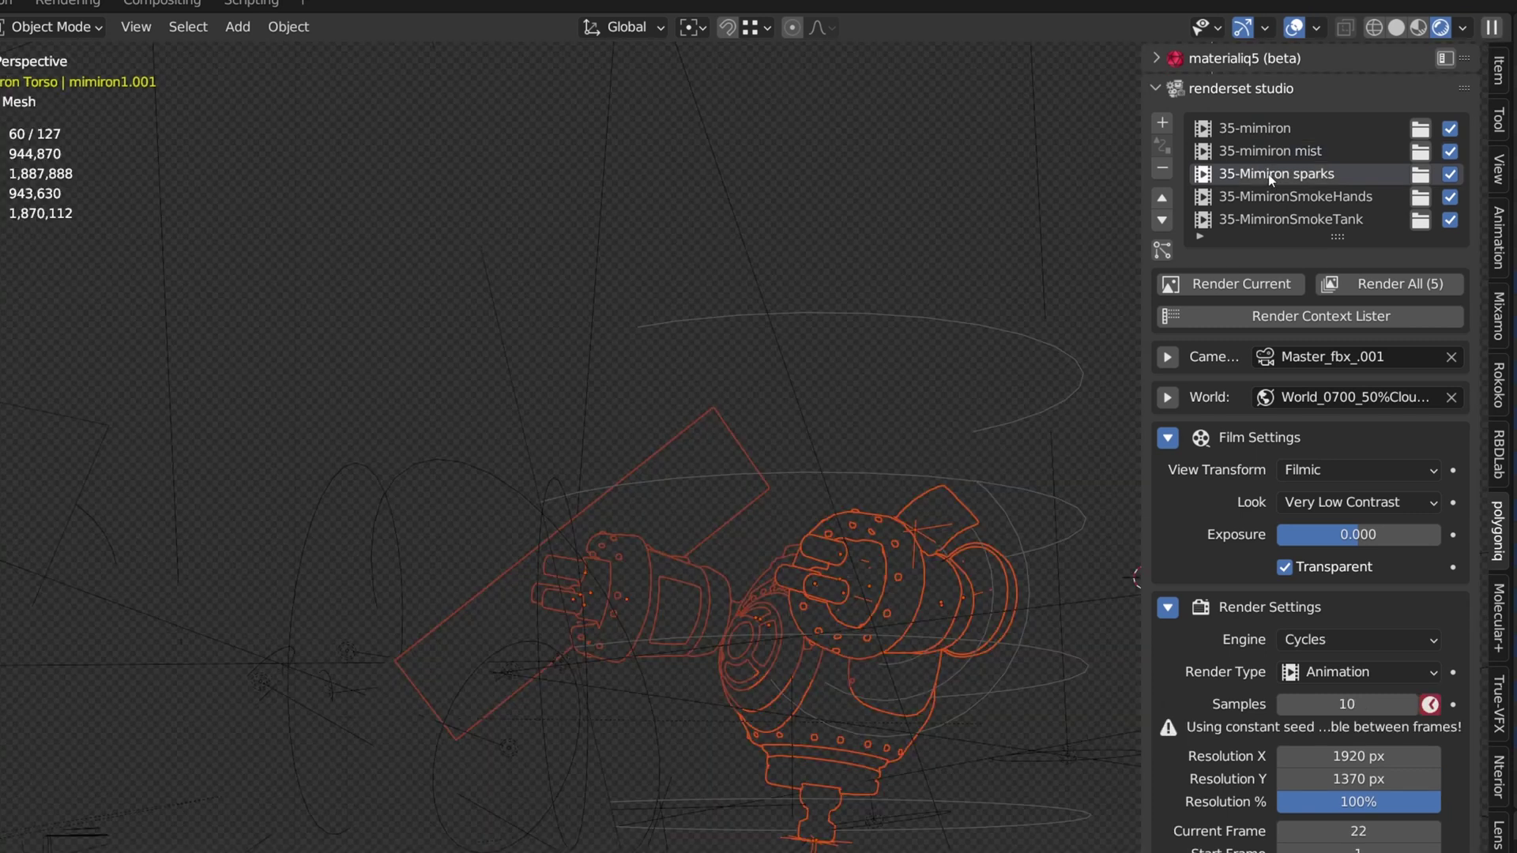
left_click(1278, 197)
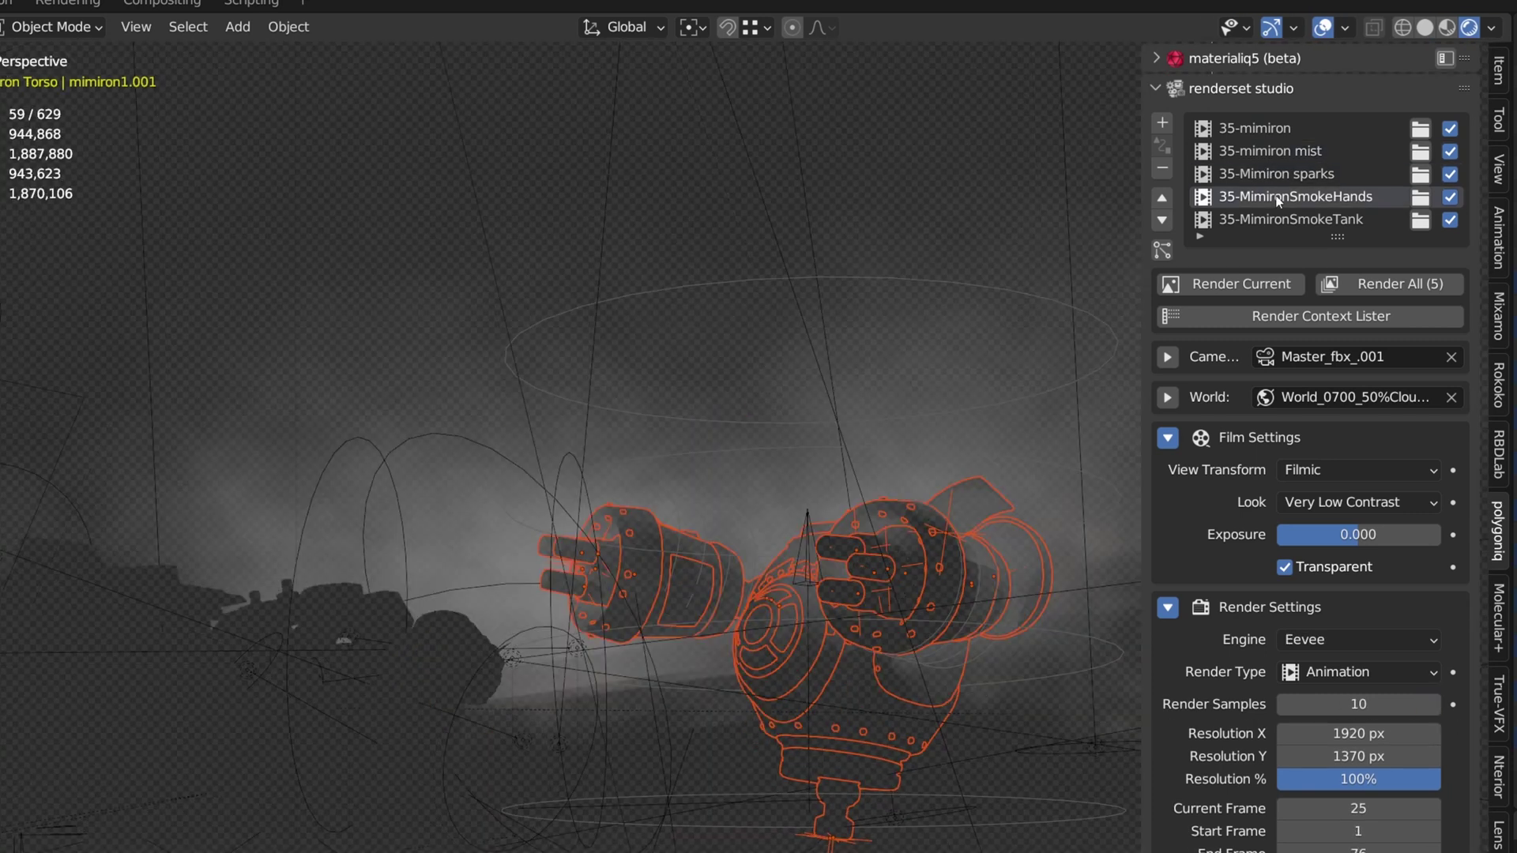